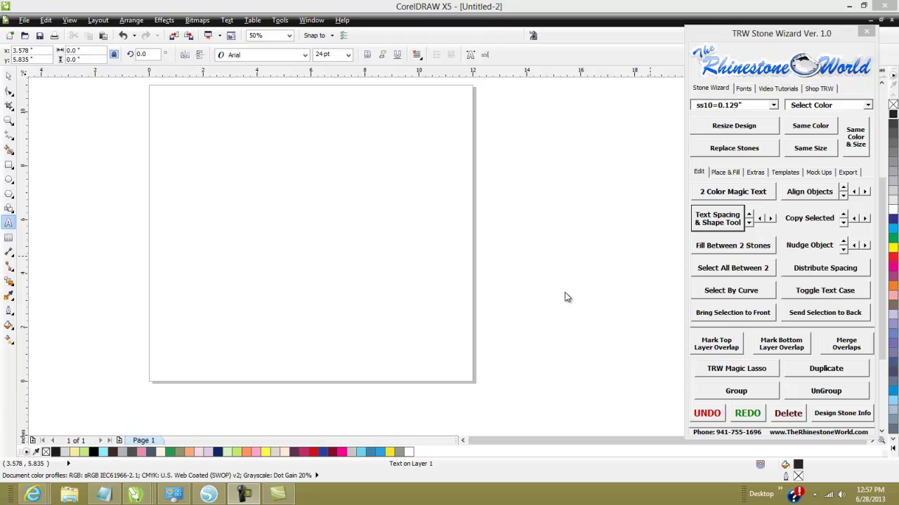
# Add the text "TRW" in the upper part of the page and enlarge it to about 203 pt
pyautogui.click(9, 76)
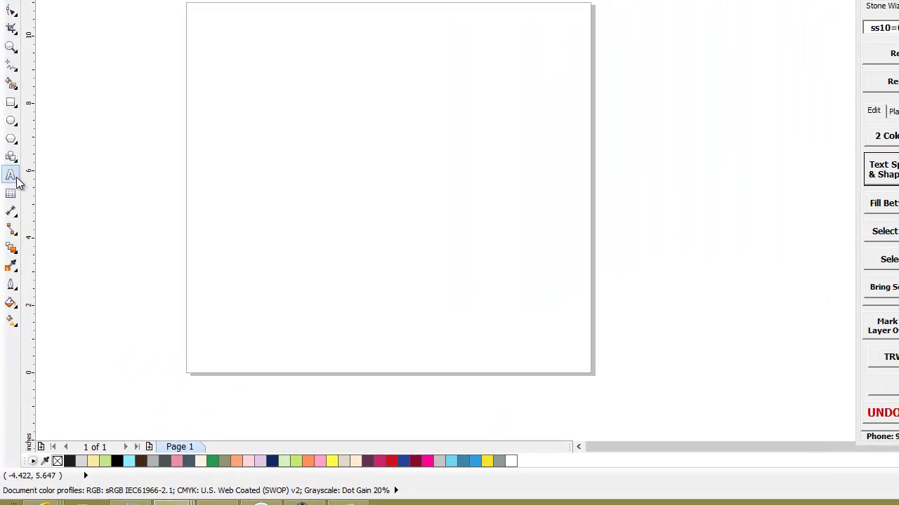
pyautogui.click(9, 223)
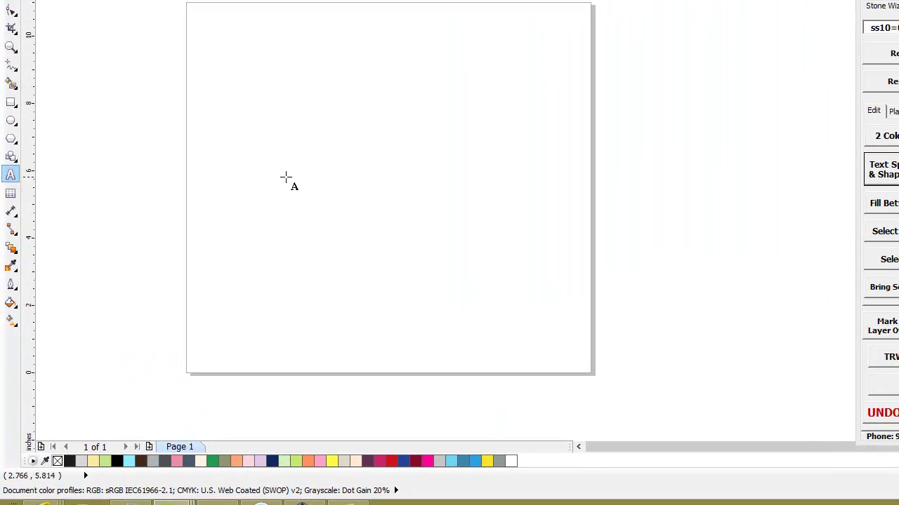
pyautogui.click(369, 182)
pyautogui.write('TRW')
pyautogui.hotkey('ctrl', 'space')
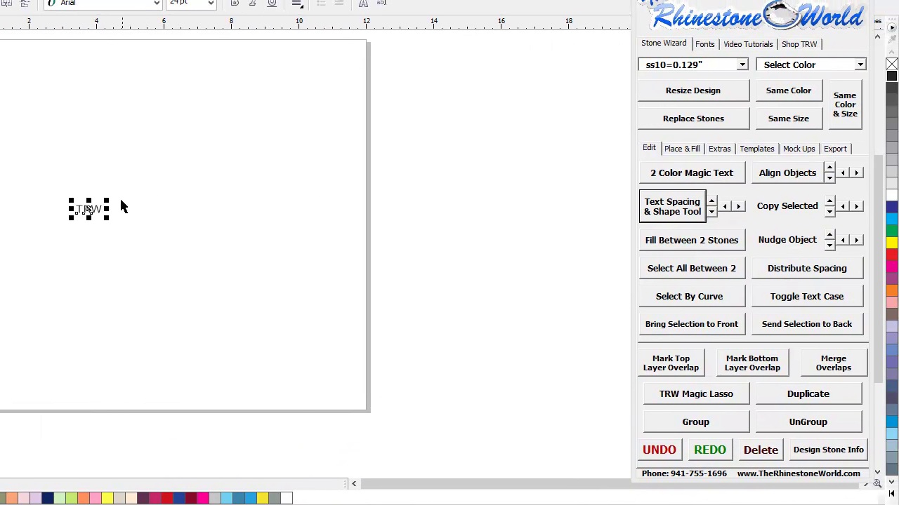
pyautogui.moveTo(107, 200); pyautogui.dragTo(297, 97)
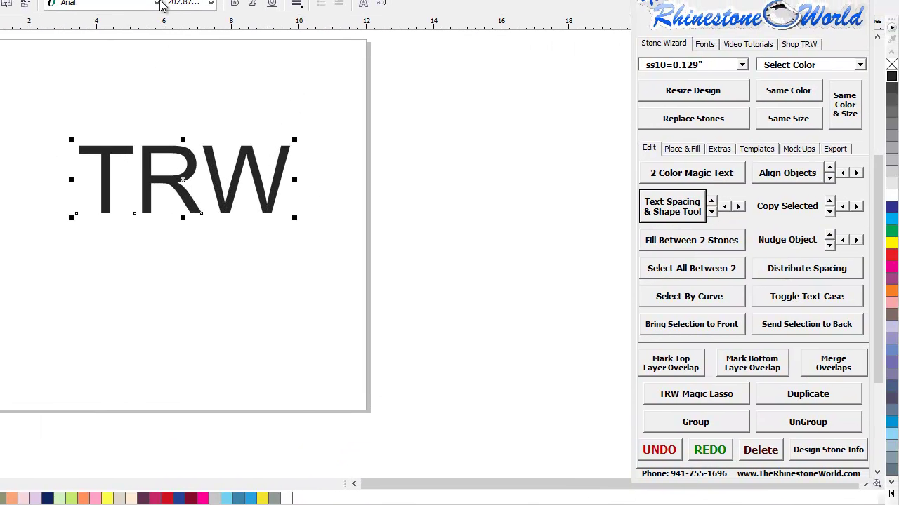
# Change the TRW text to the Impact font and widen its letter spacing
pyautogui.click(704, 44)
pyautogui.doubleClick(701, 82)
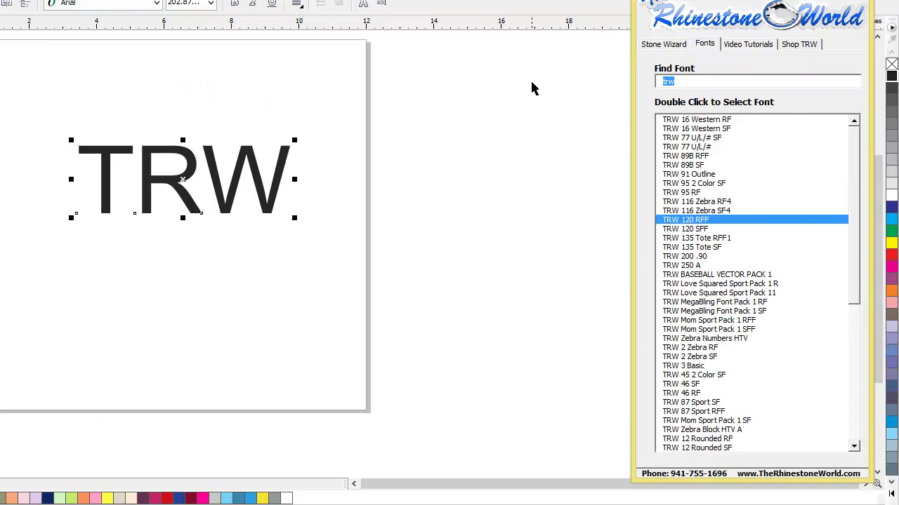
pyautogui.write('imp')
pyautogui.doubleClick(663, 120)
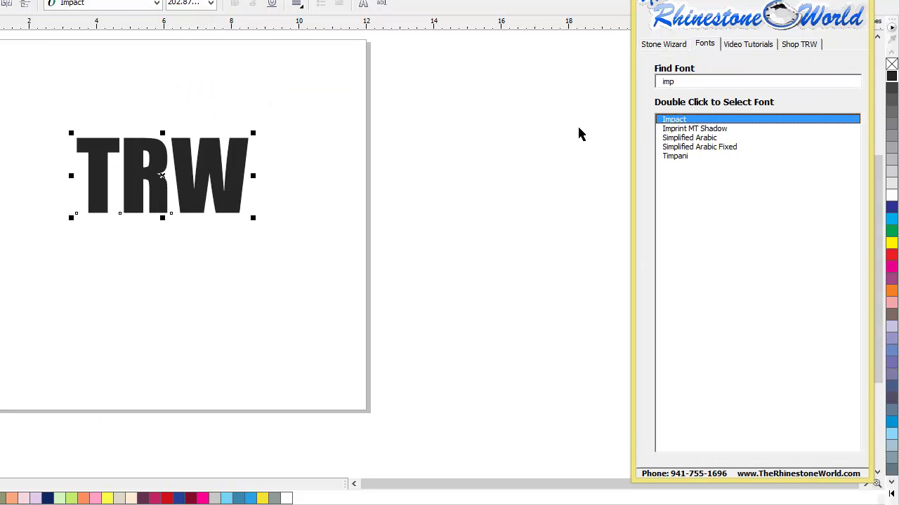
pyautogui.click(646, 47)
pyautogui.click(738, 205)
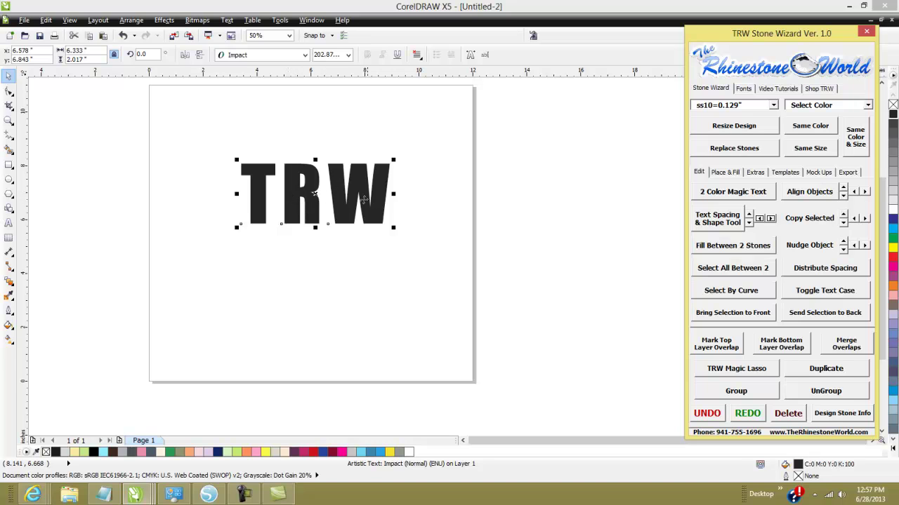
# Stretch the TRW text horizontally to about 6.05 inches wide and fill it with cyan
pyautogui.moveTo(240, 194)
pyautogui.mouseDown()
pyautogui.moveTo(214, 195)
pyautogui.moveTo(226, 194)
pyautogui.mouseUp()
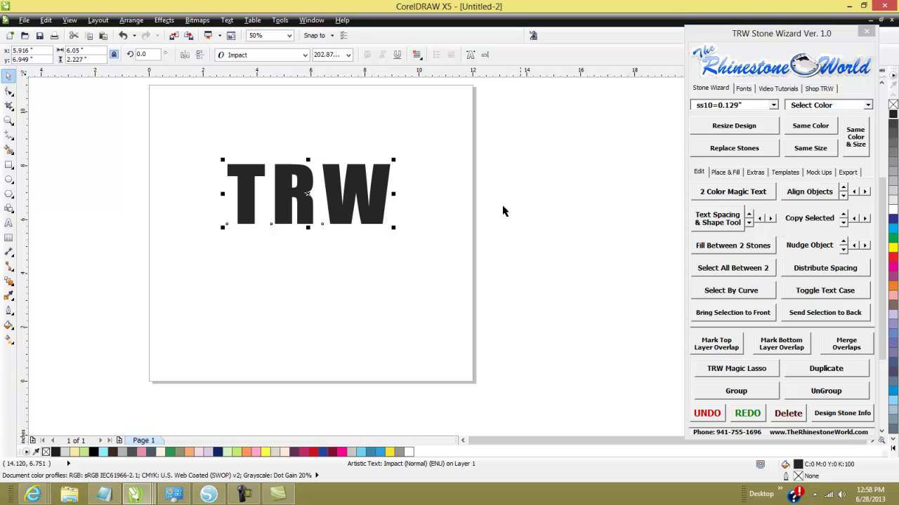
pyautogui.click(892, 230)
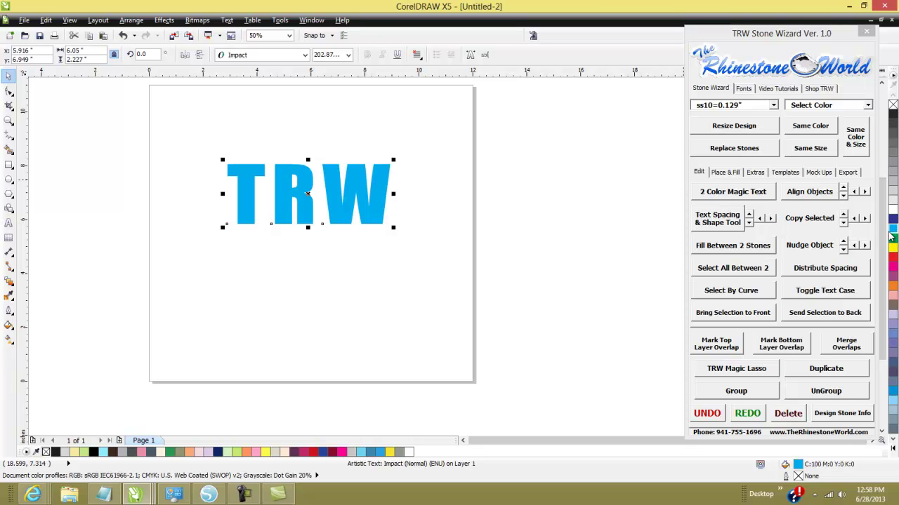
# Outline the text with ss10 stones using a one-island outside Island Fill, 0.1 contour spacing, Add Stones and Corner Detect enabled
pyautogui.click(723, 173)
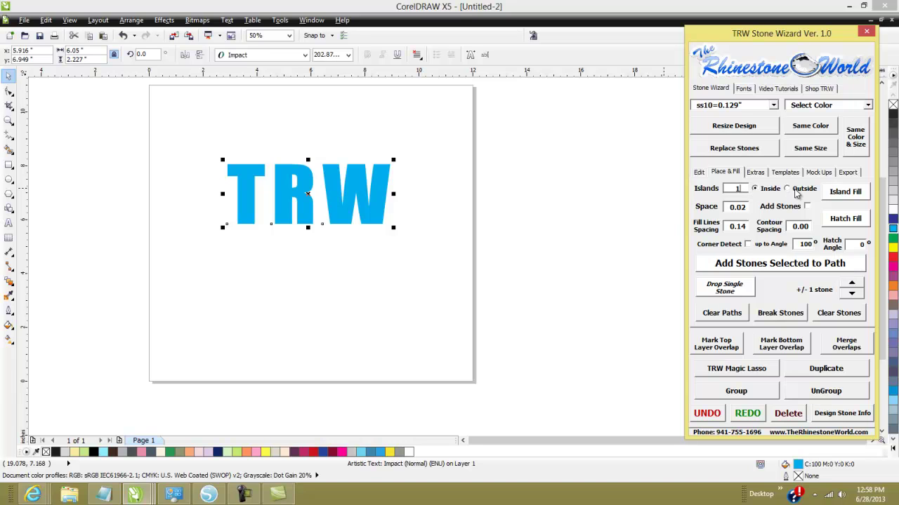
pyautogui.click(789, 190)
pyautogui.click(807, 207)
pyautogui.doubleClick(801, 226)
pyautogui.write('0.1')
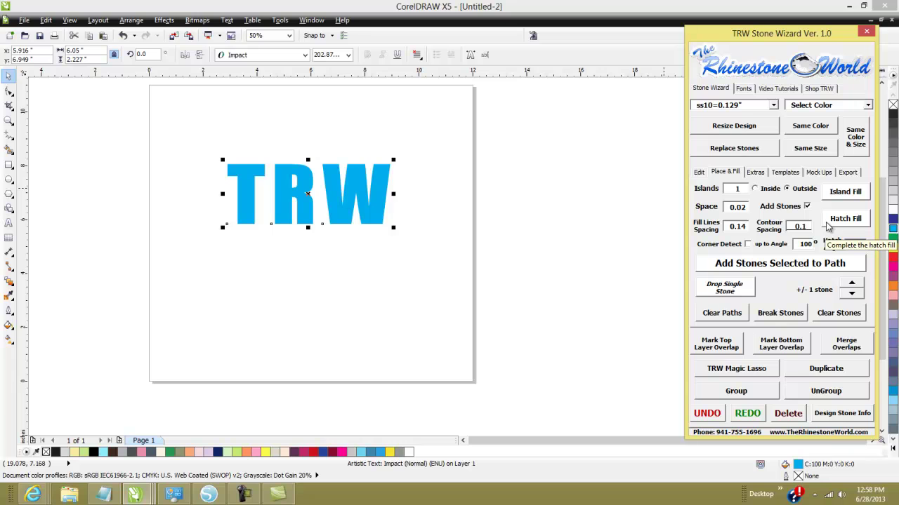
pyautogui.click(747, 244)
pyautogui.click(842, 193)
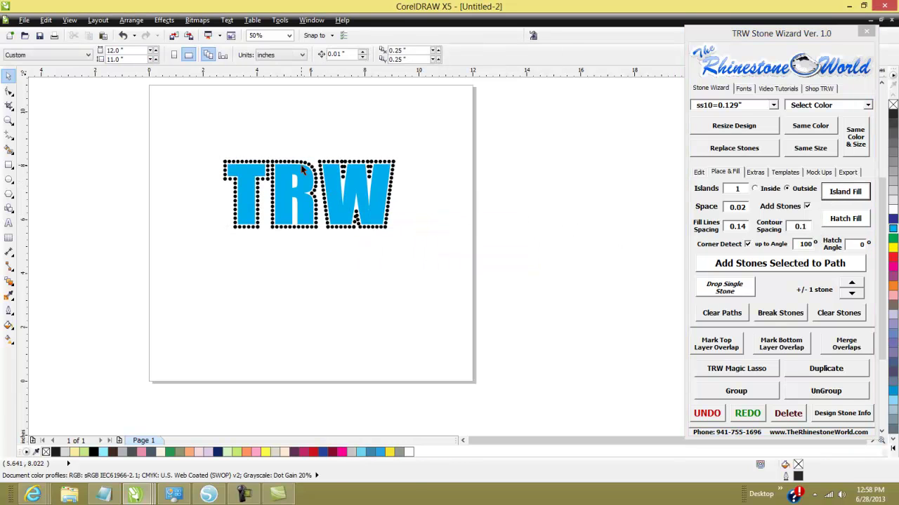
# Lock the cyan TRW lettering in place
pyautogui.scroll(1, 303, 171)
pyautogui.scroll(-1, 367, 238)
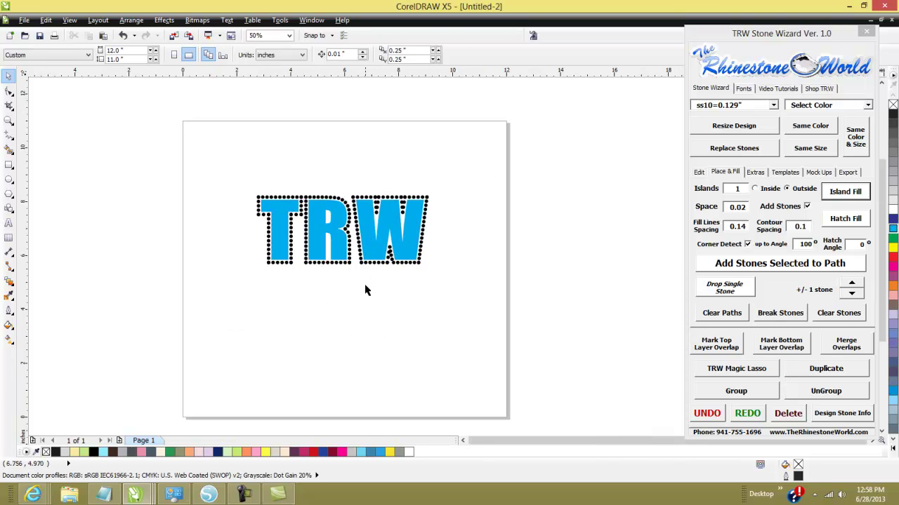
pyautogui.rightClick(368, 247)
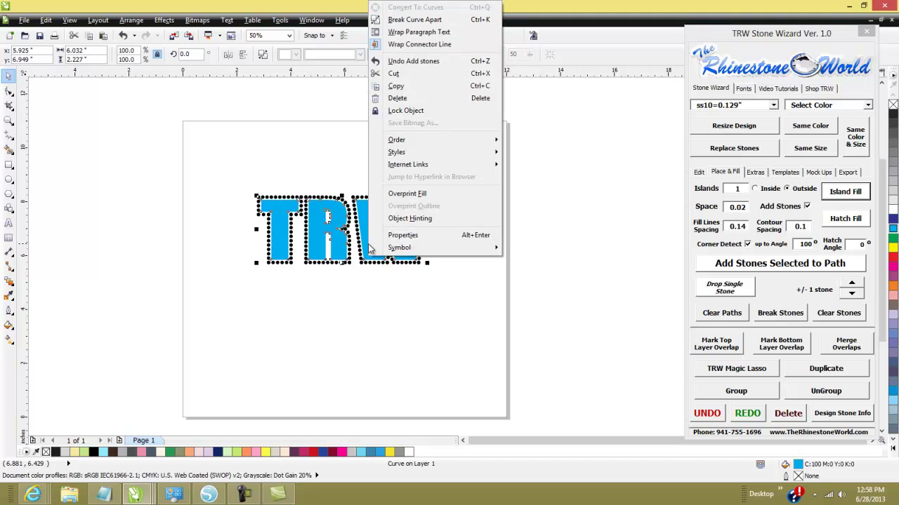
pyautogui.click(405, 111)
# Clear the paths from the selected stone outline and merge its overlapping stones
pyautogui.moveTo(227, 164); pyautogui.dragTo(476, 297)
pyautogui.click(732, 316)
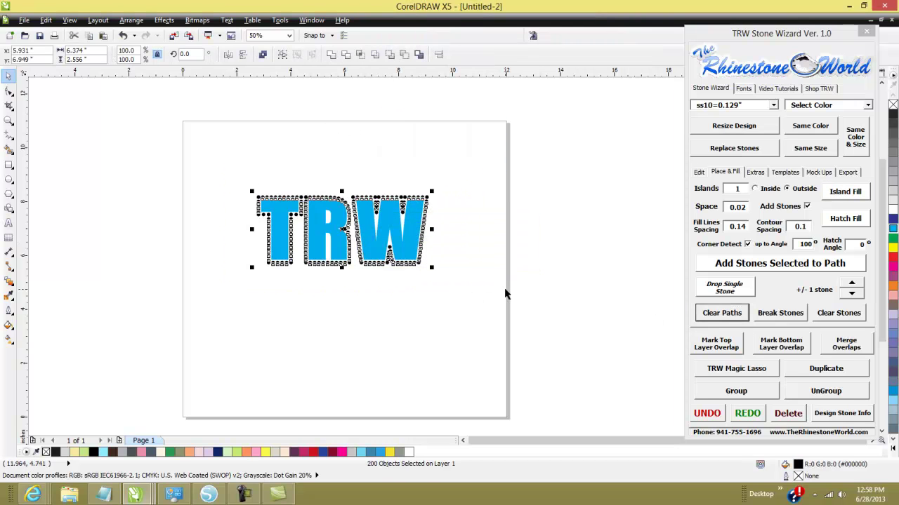
pyautogui.click(473, 265)
pyautogui.moveTo(475, 176); pyautogui.dragTo(246, 299)
pyautogui.click(844, 344)
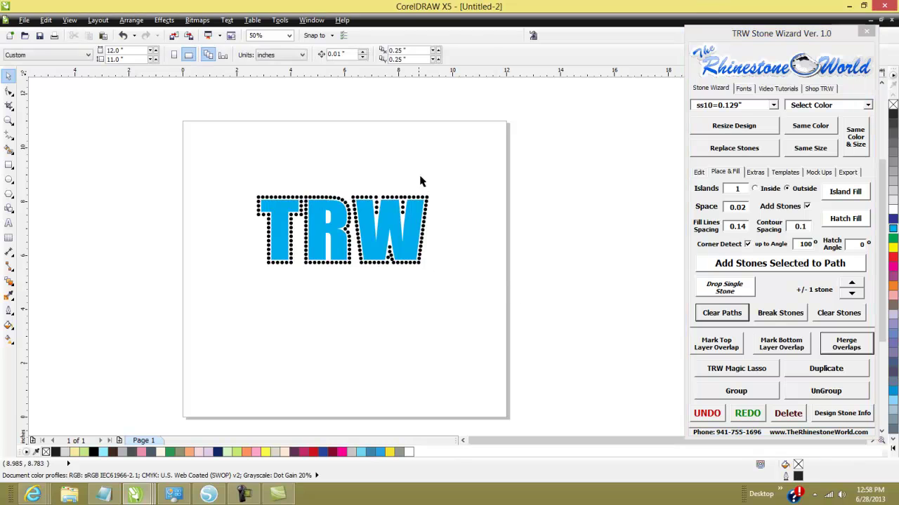
# Fill the gap in the stone row along the top of the W with copies of the neighbouring stones
pyautogui.scroll(3, 420, 182)
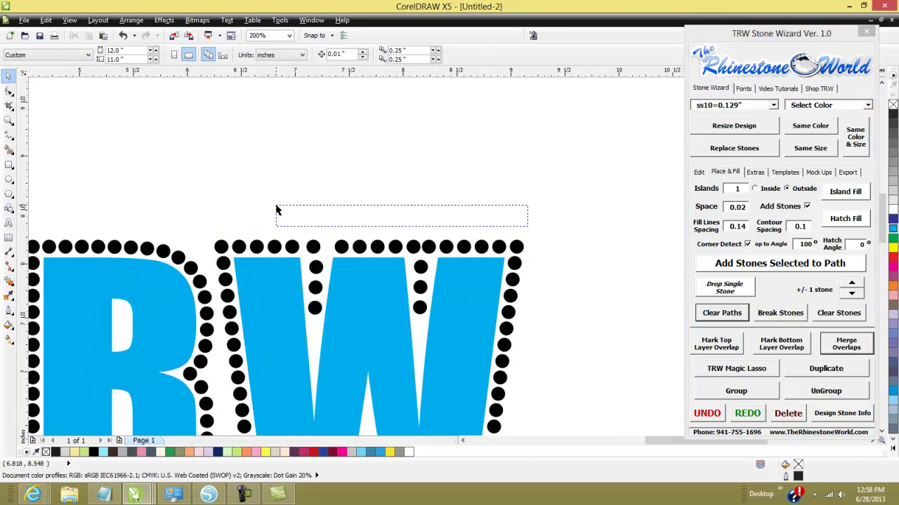
pyautogui.scroll(1, 309, 250)
pyautogui.moveTo(320, 249); pyautogui.dragTo(361, 249)
pyautogui.rightClick(342, 250)
pyautogui.rightClick(361, 249)
pyautogui.click(362, 217)
pyautogui.scroll(-2, 361, 216)
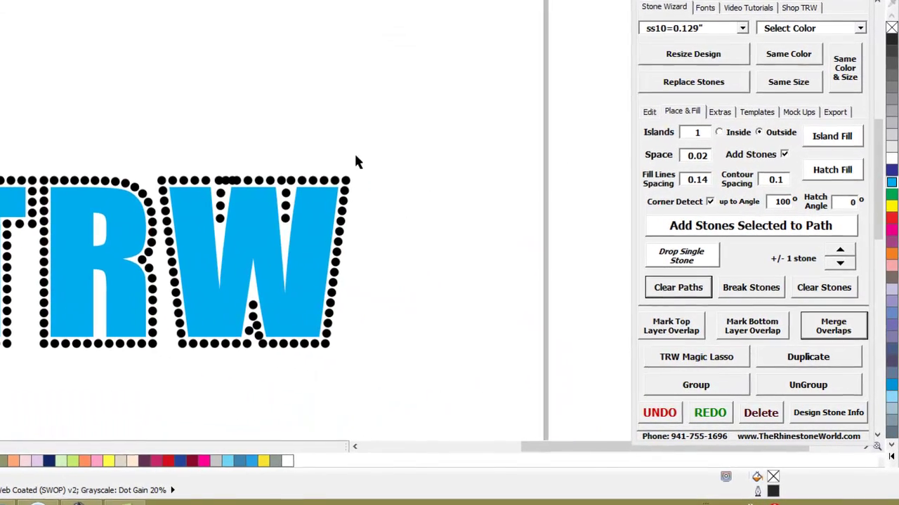
# Select the whole row of stones along the top of the W and distribute their spacing evenly
pyautogui.moveTo(466, 206); pyautogui.dragTo(324, 228)
pyautogui.moveTo(178, 181); pyautogui.dragTo(145, 188)
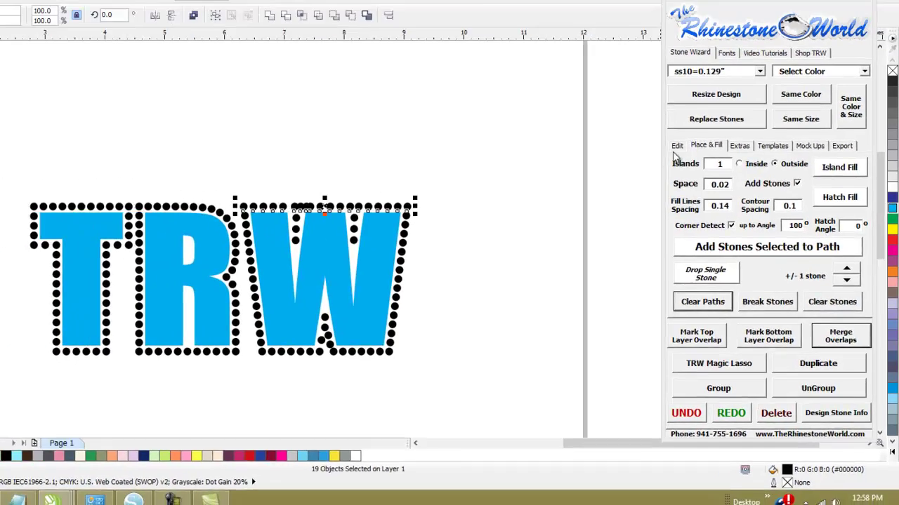
pyautogui.click(648, 112)
pyautogui.click(803, 269)
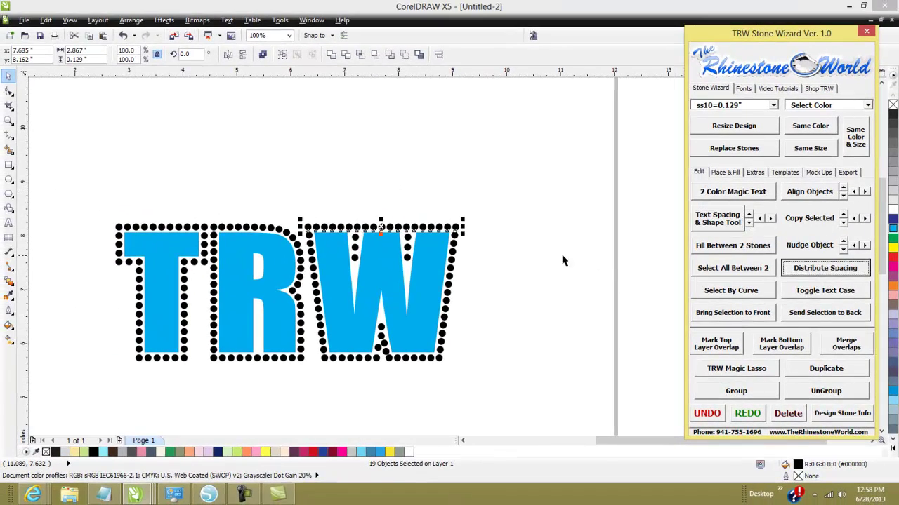
pyautogui.click(516, 259)
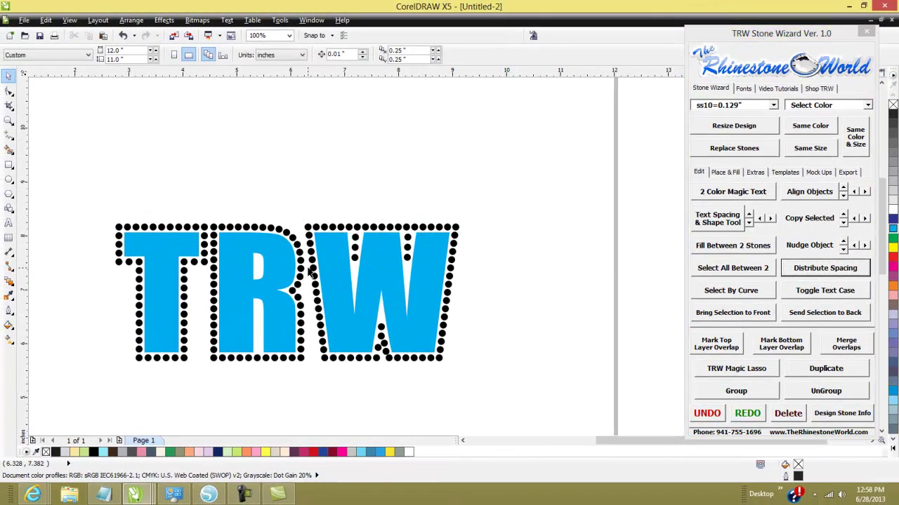
# Delete the two crowded stones on the right side of the W's lower notch
pyautogui.scroll(2, 377, 375)
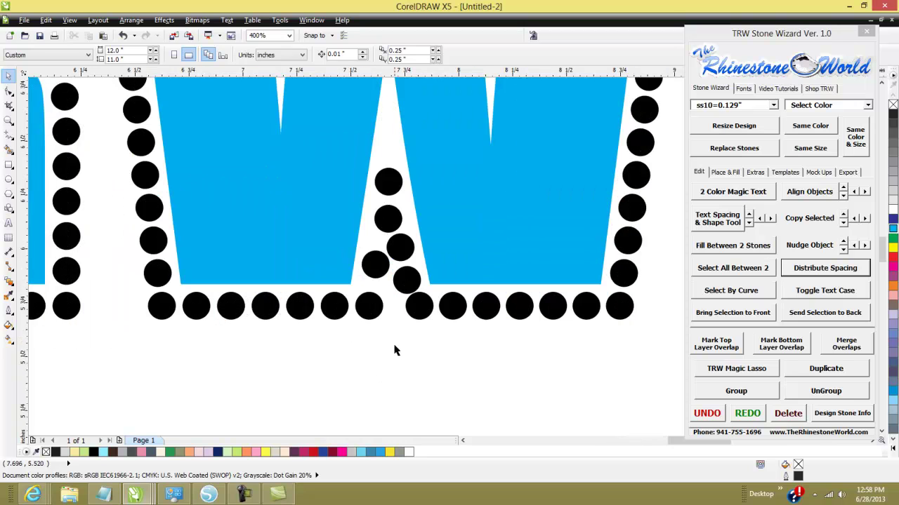
pyautogui.click(409, 281)
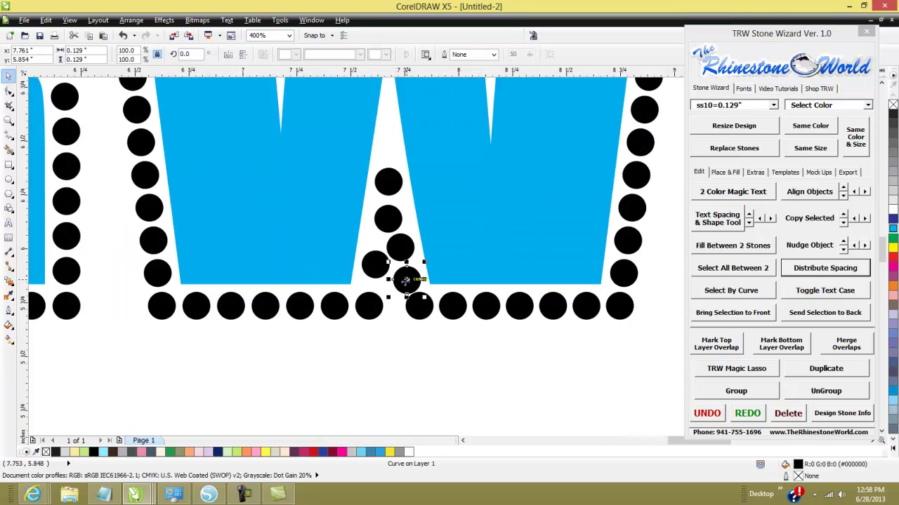
pyautogui.press('Delete')
pyautogui.click(401, 249)
pyautogui.press('Delete')
# Shift the stray stone lower in the W's notch, and copy stones to its right and above the pair
pyautogui.scroll(1, 401, 281)
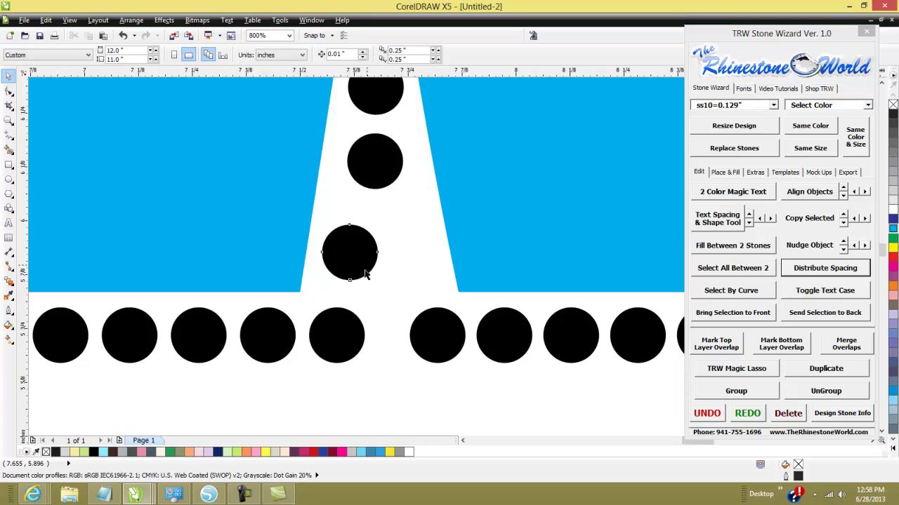
pyautogui.moveTo(361, 260); pyautogui.dragTo(355, 278)
pyautogui.moveTo(357, 281); pyautogui.dragTo(429, 277)
pyautogui.moveTo(381, 175)
pyautogui.mouseDown()
pyautogui.moveTo(384, 224)
pyautogui.moveTo(384, 176)
pyautogui.mouseUp()
pyautogui.scroll(-2, 381, 206)
pyautogui.scroll(2, 381, 206)
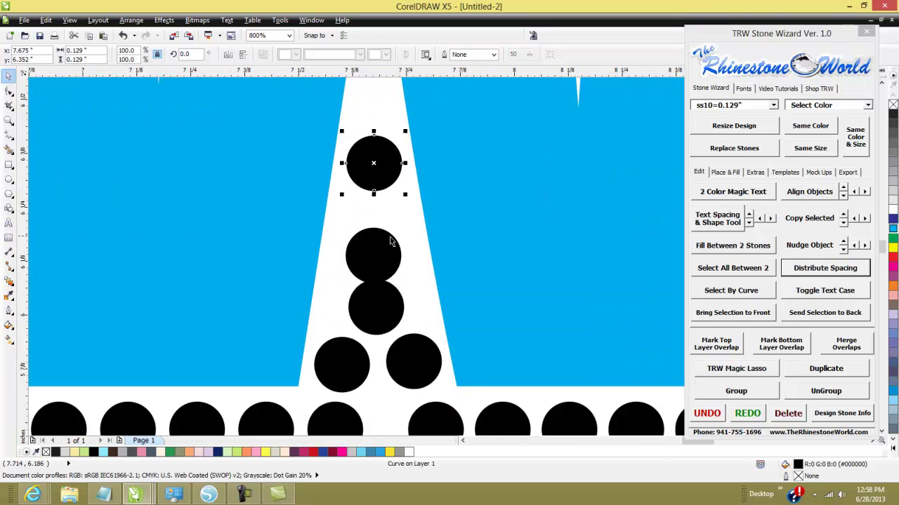
# Distribute the three vertically stacked stones in the W's lower notch evenly
pyautogui.keyDown('shift'); pyautogui.click(384, 277); pyautogui.keyUp('shift')
pyautogui.keyDown('shift'); pyautogui.click(389, 299); pyautogui.keyUp('shift')
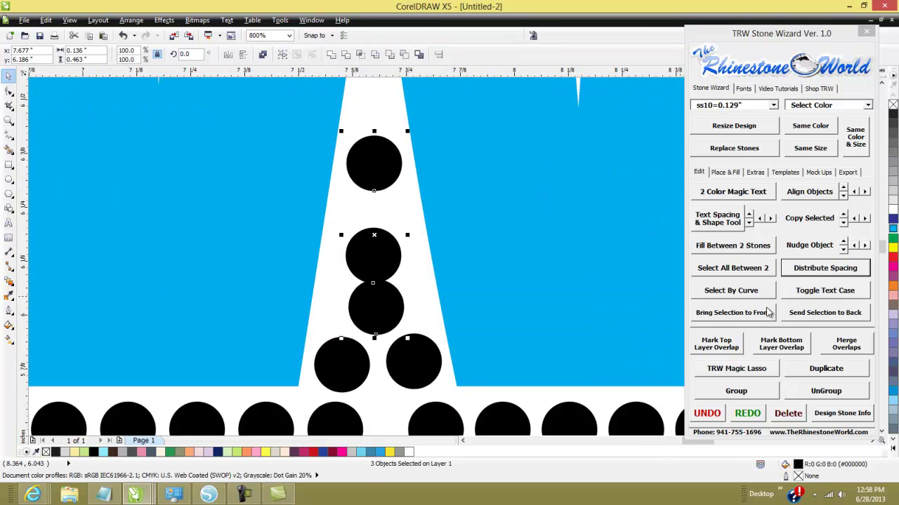
pyautogui.click(820, 274)
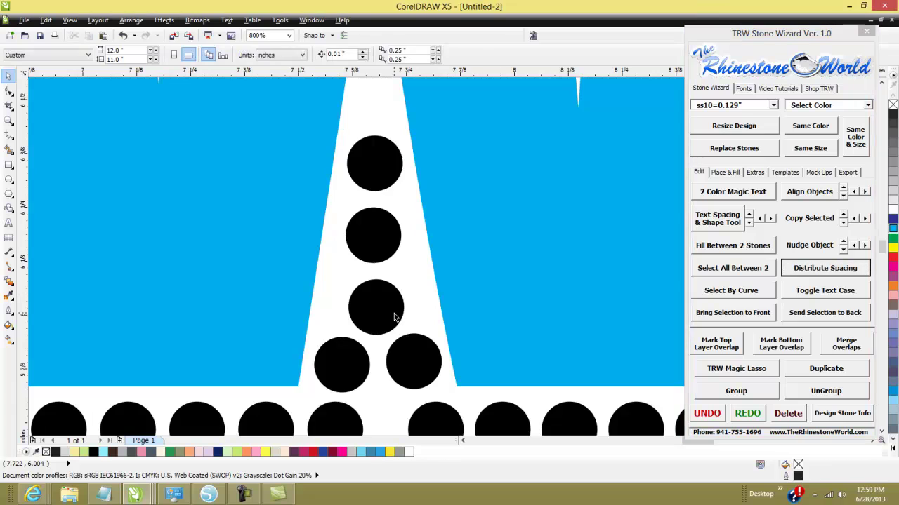
pyautogui.click(417, 295)
# Unlock the cyan TRW lettering
pyautogui.scroll(-4, 423, 312)
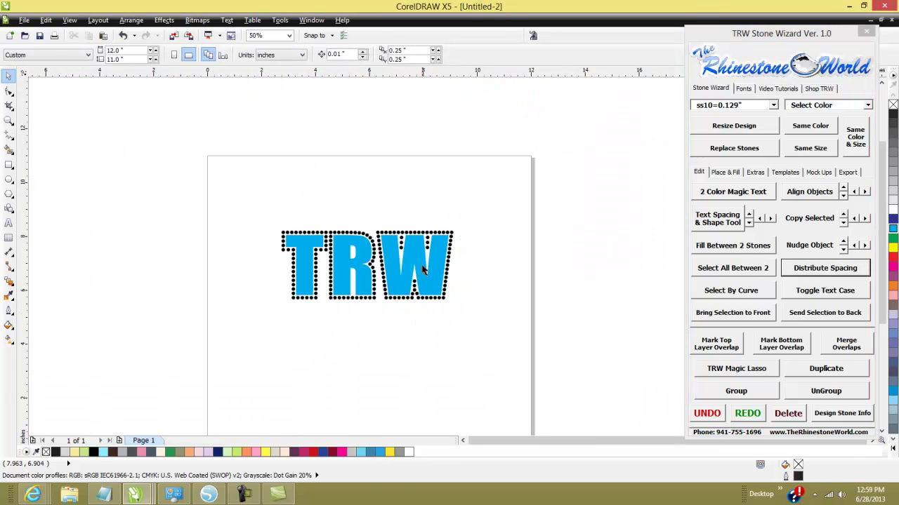
pyautogui.rightClick(434, 275)
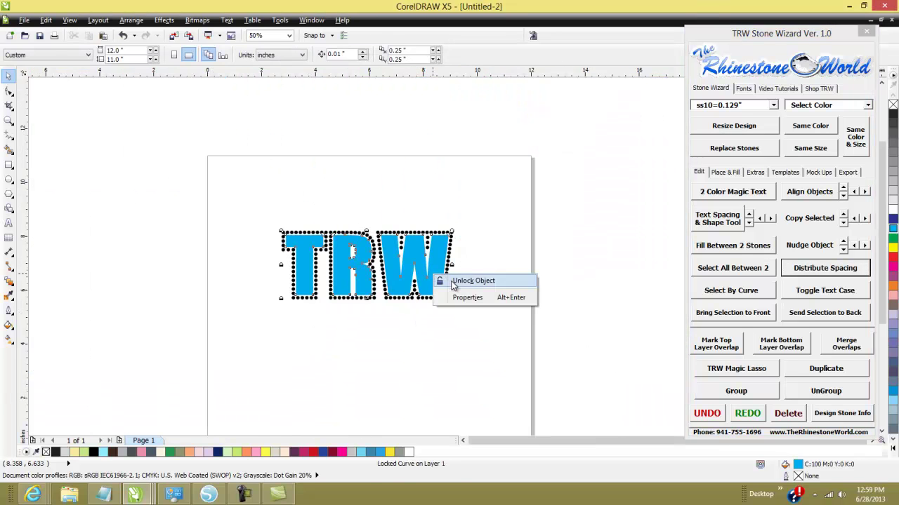
pyautogui.click(451, 282)
pyautogui.scroll(-1, 471, 276)
pyautogui.scroll(1, 471, 271)
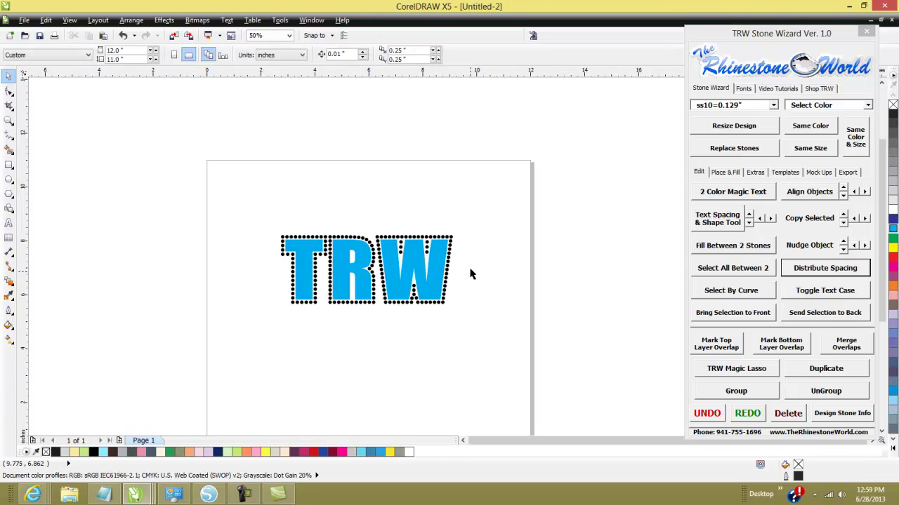
# Create a basic mock-up of the full TRW design on the third white T-shirt template, and return to Page 1
pyautogui.click(817, 175)
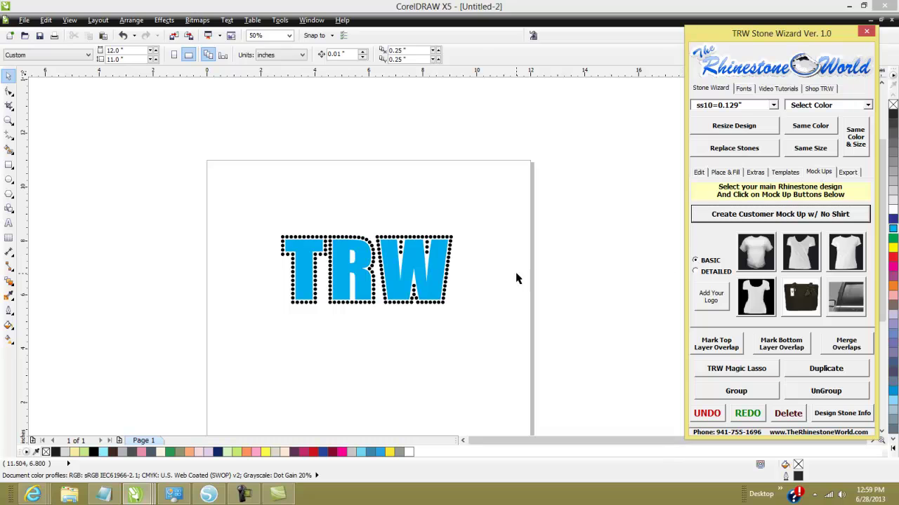
pyautogui.moveTo(518, 187); pyautogui.dragTo(223, 343)
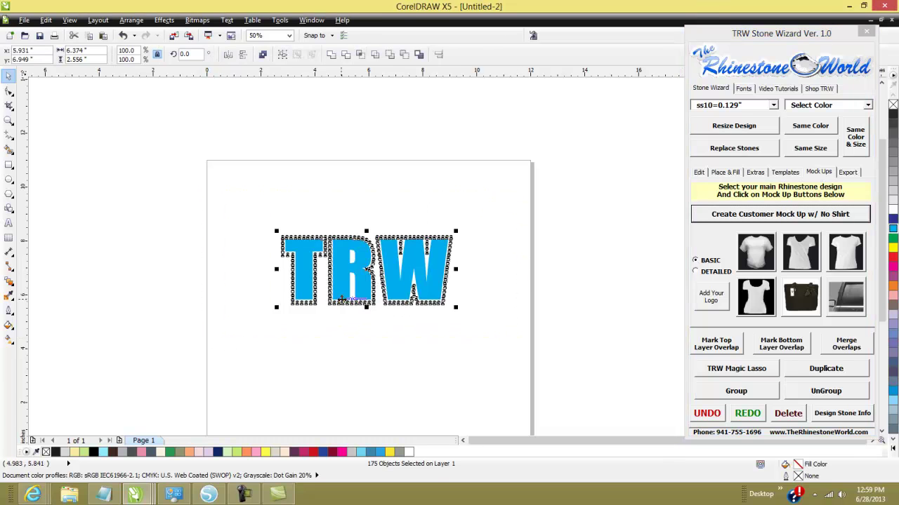
pyautogui.click(840, 265)
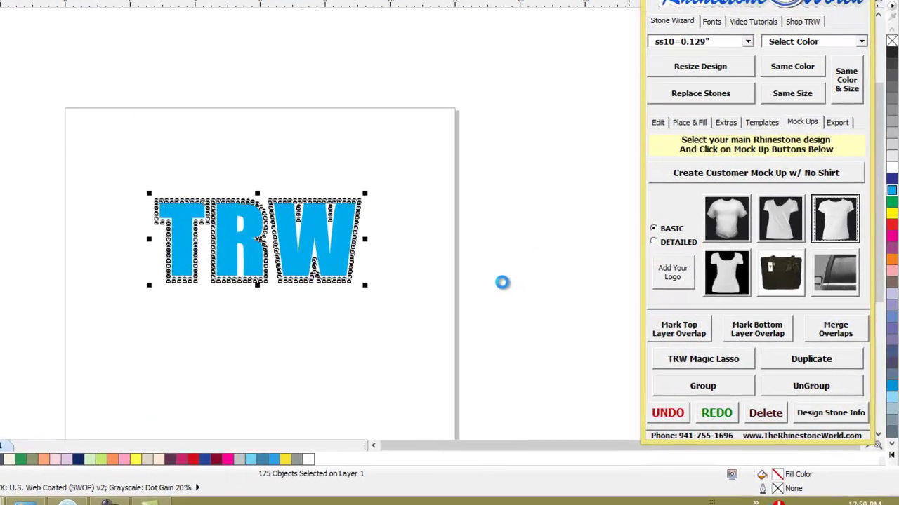
pyautogui.click(503, 255)
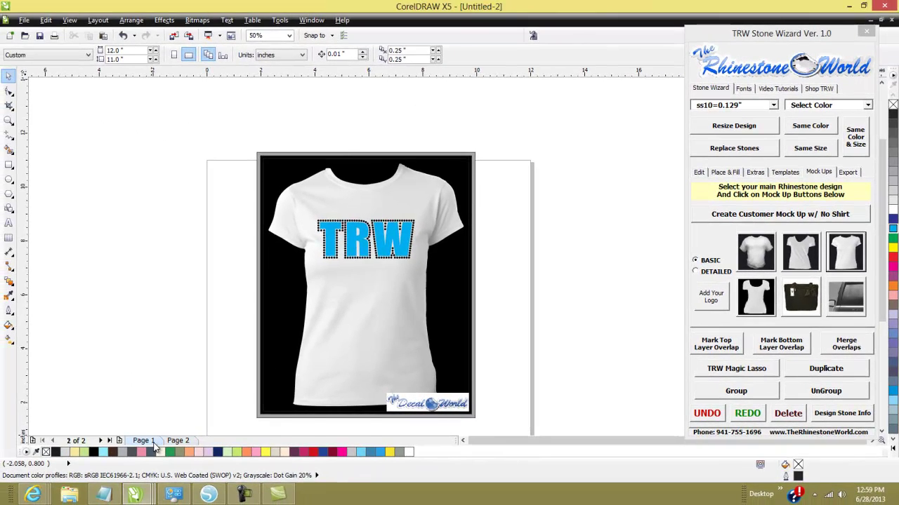
pyautogui.click(144, 440)
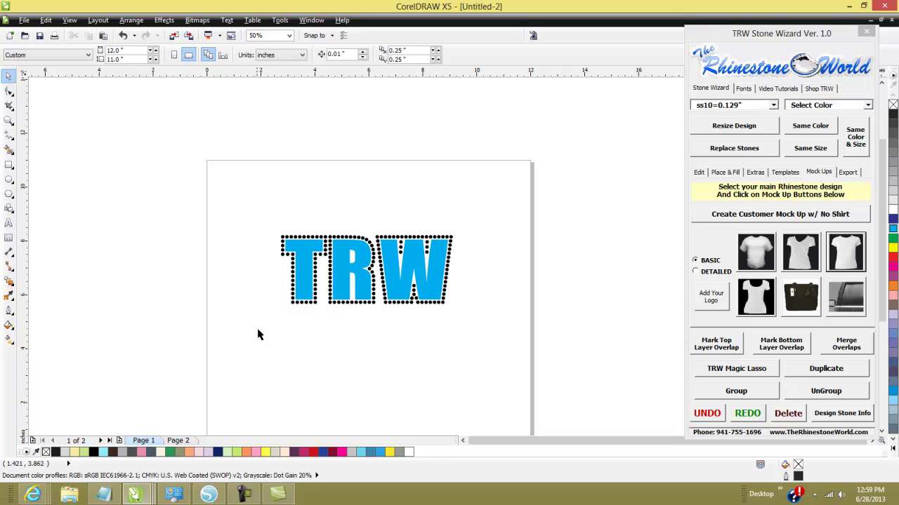
# Create a basic mock-up of the full TRW design on the white scoop-neck shirt template, view the mock-up pages, and return to Page 1
pyautogui.moveTo(507, 201); pyautogui.dragTo(211, 331)
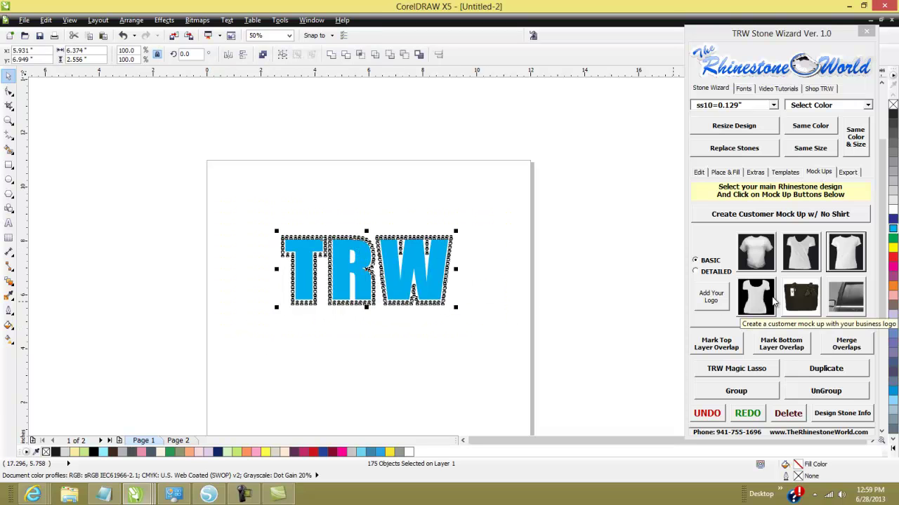
pyautogui.click(755, 296)
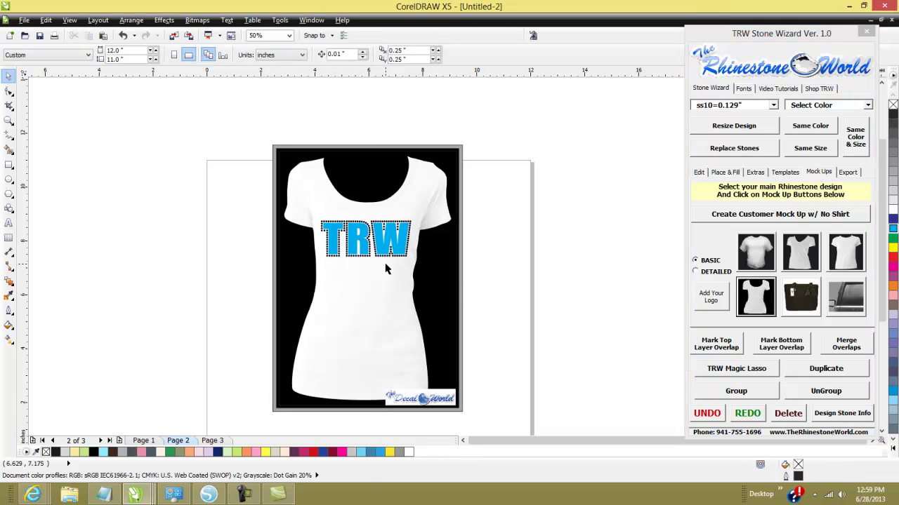
pyautogui.click(213, 441)
pyautogui.click(177, 441)
pyautogui.click(144, 441)
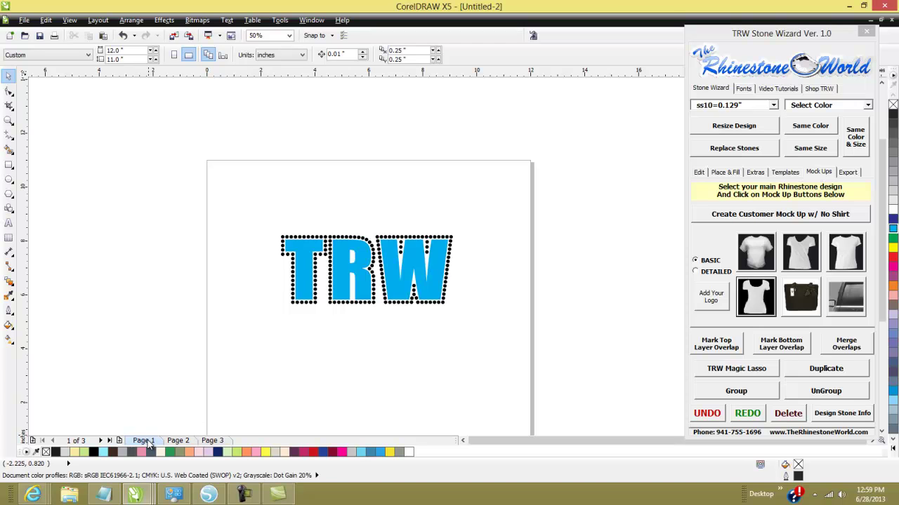
# Create another basic mock-up of the full TRW design on the first white T-shirt template
pyautogui.moveTo(242, 191); pyautogui.dragTo(513, 344)
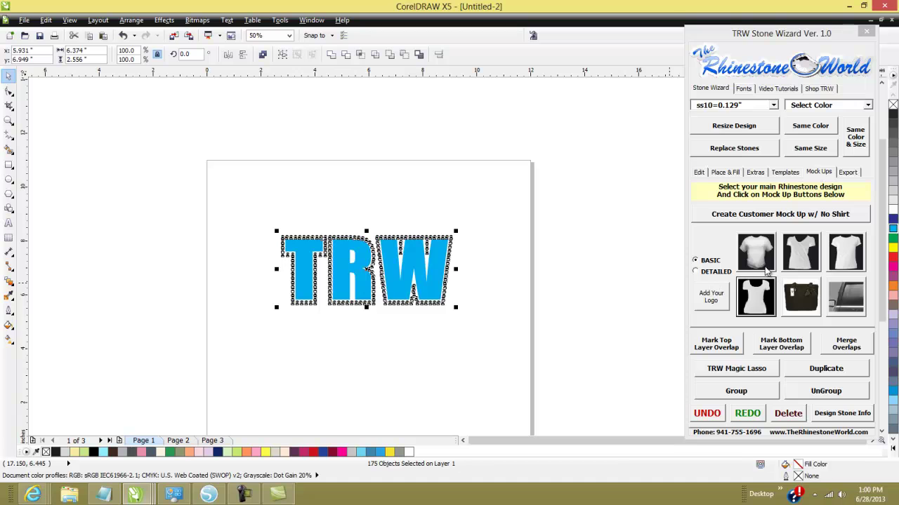
pyautogui.click(766, 269)
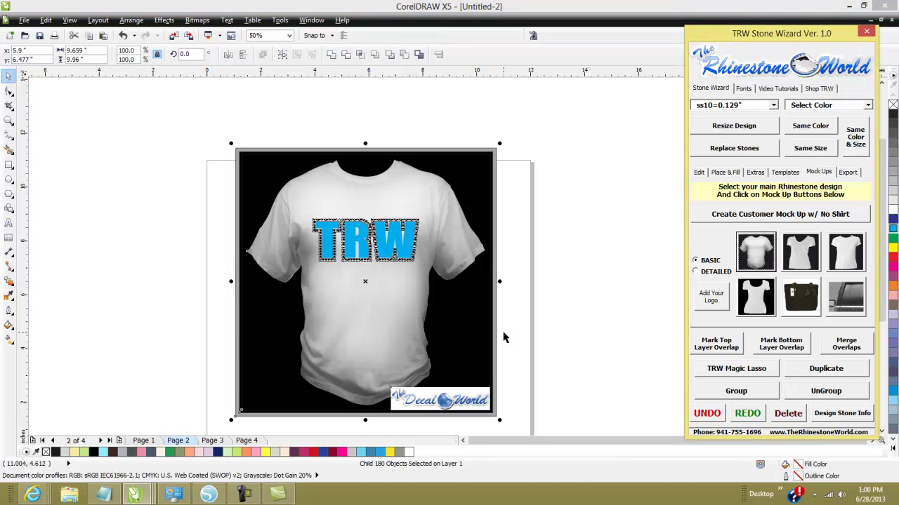
pyautogui.click(532, 315)
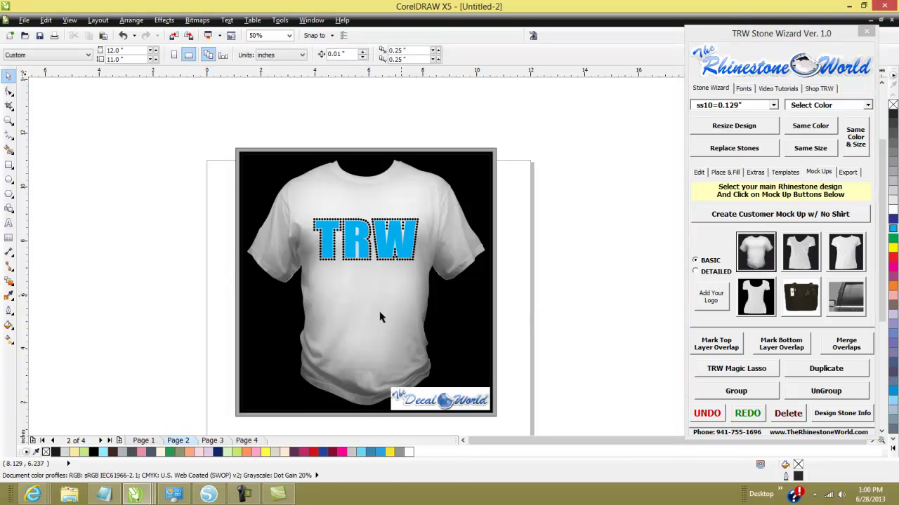
# Review the shirt mock-ups on Pages 2 to 4 and compare them with the original TRW design on Page 1
pyautogui.click(245, 440)
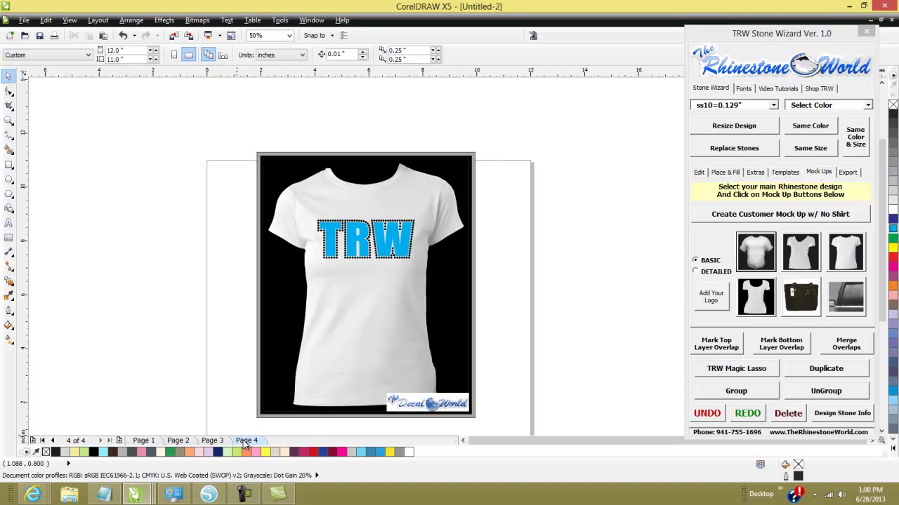
pyautogui.click(212, 441)
pyautogui.click(178, 441)
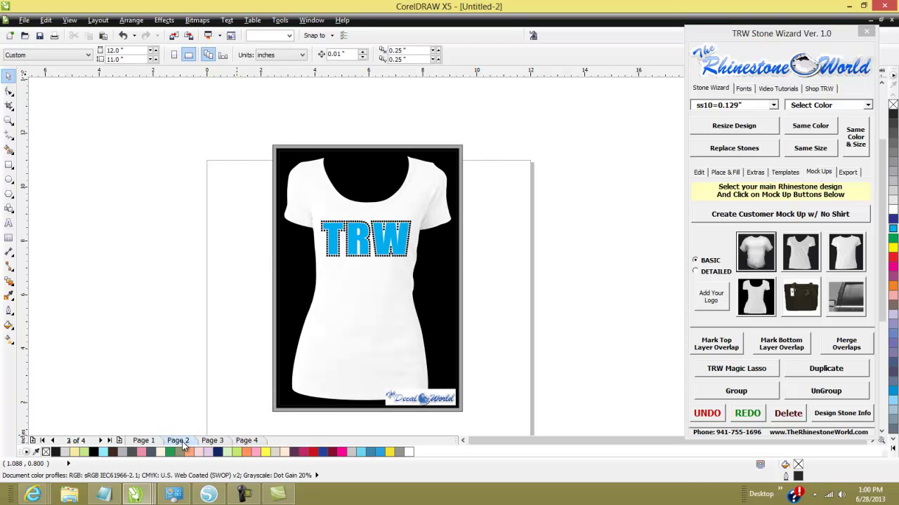
pyautogui.click(144, 441)
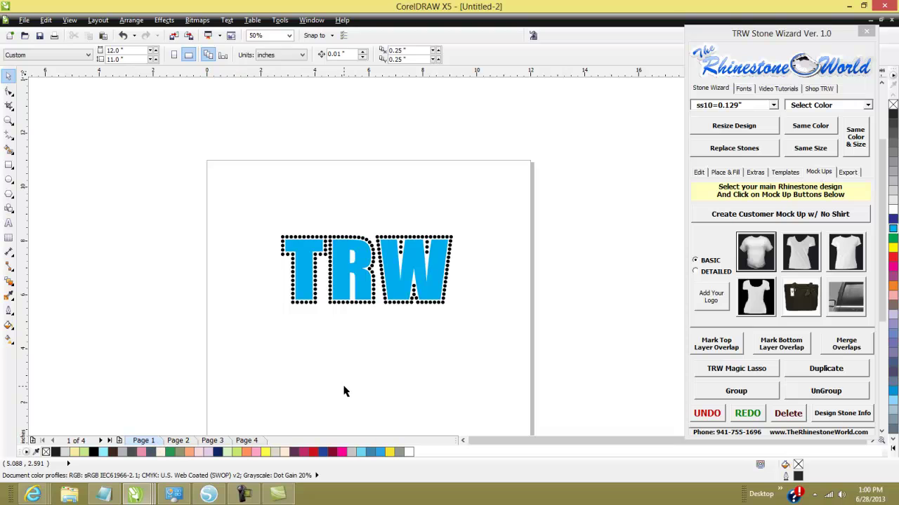
pyautogui.click(188, 441)
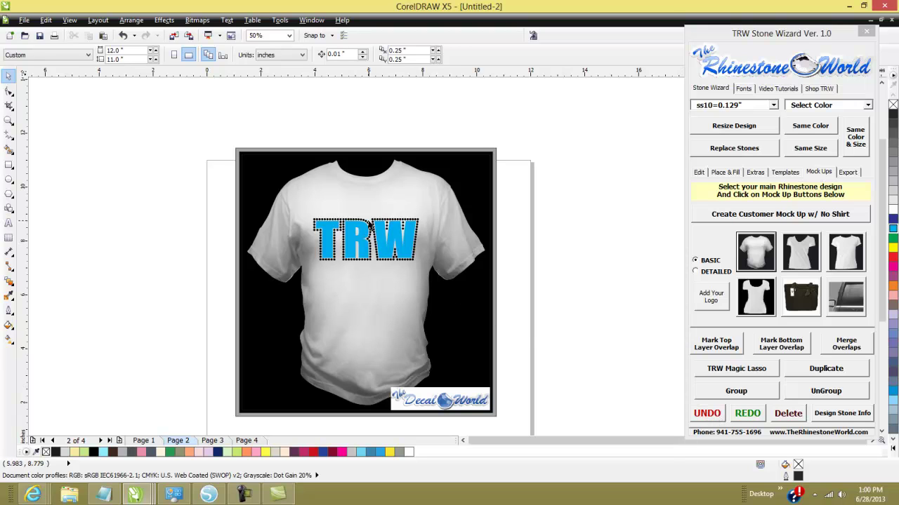
pyautogui.click(144, 440)
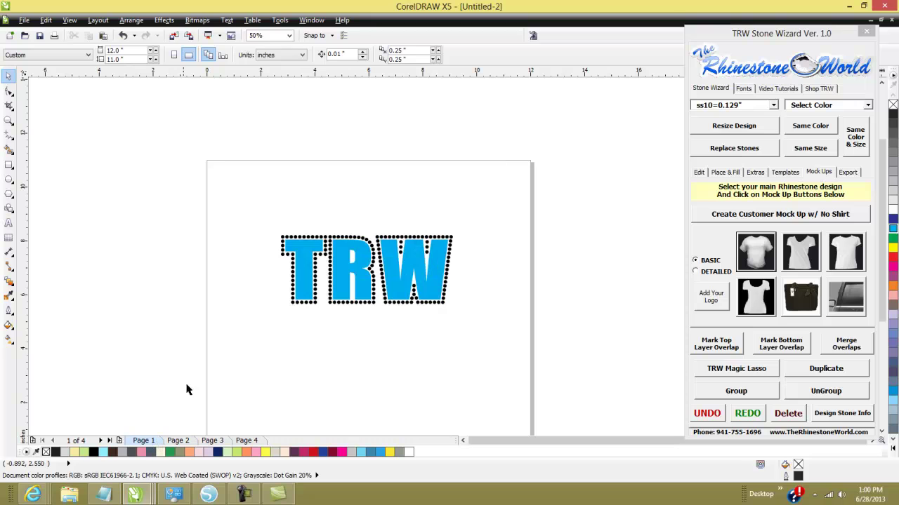
pyautogui.click(179, 440)
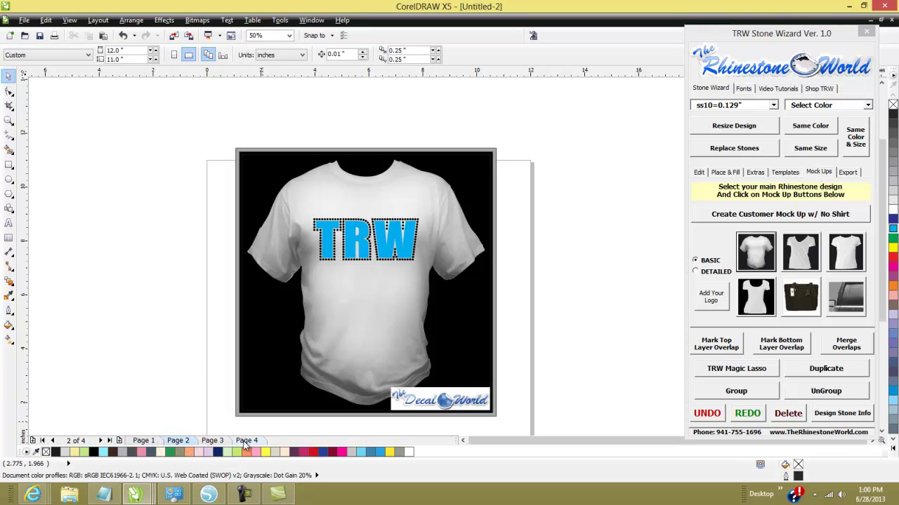
# Delete Page 4 with its women's crew-neck mock-up, and return to Page 1
pyautogui.click(247, 440)
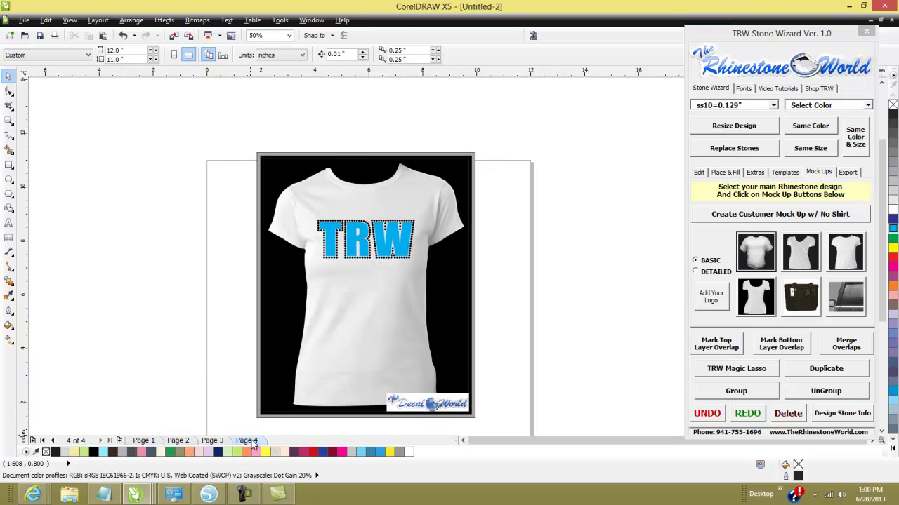
pyautogui.rightClick(253, 444)
pyautogui.click(286, 408)
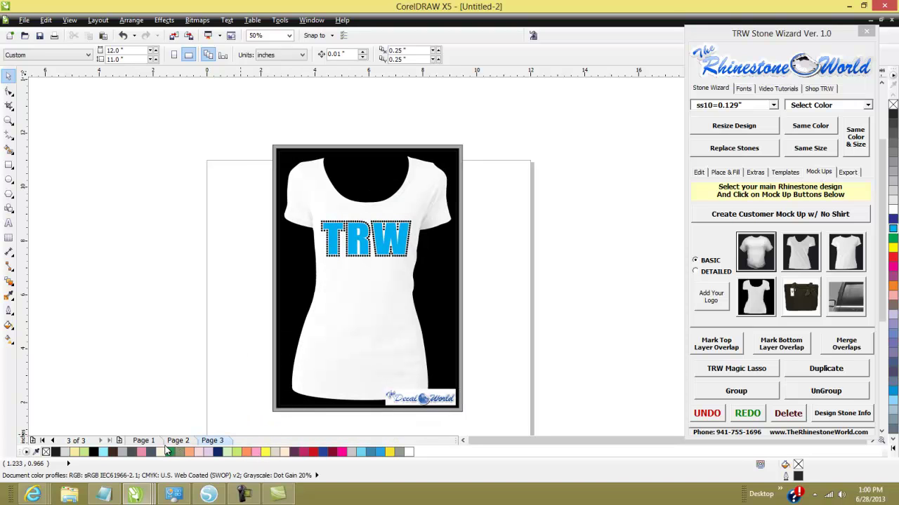
pyautogui.click(144, 441)
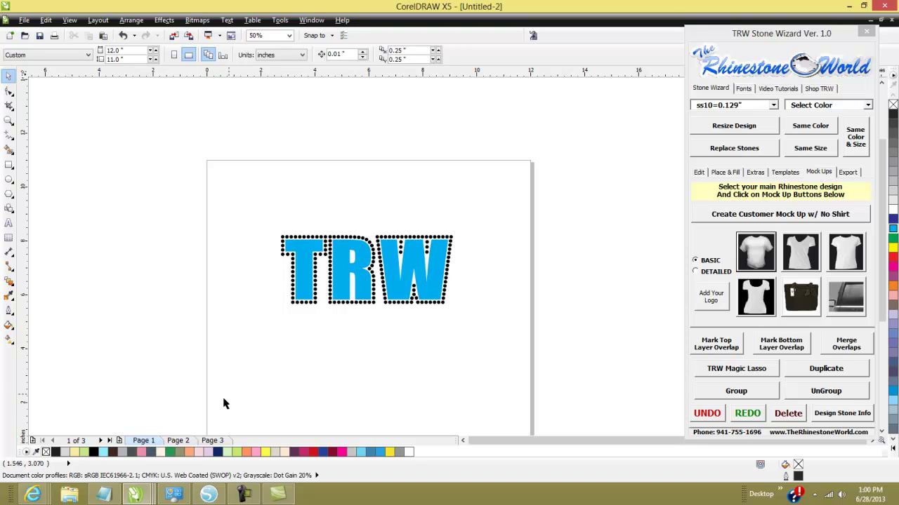
# Undo the deletion of Page 4 with the Stone Wizard while on Page 2, and end the run-time error dialog
pyautogui.click(177, 441)
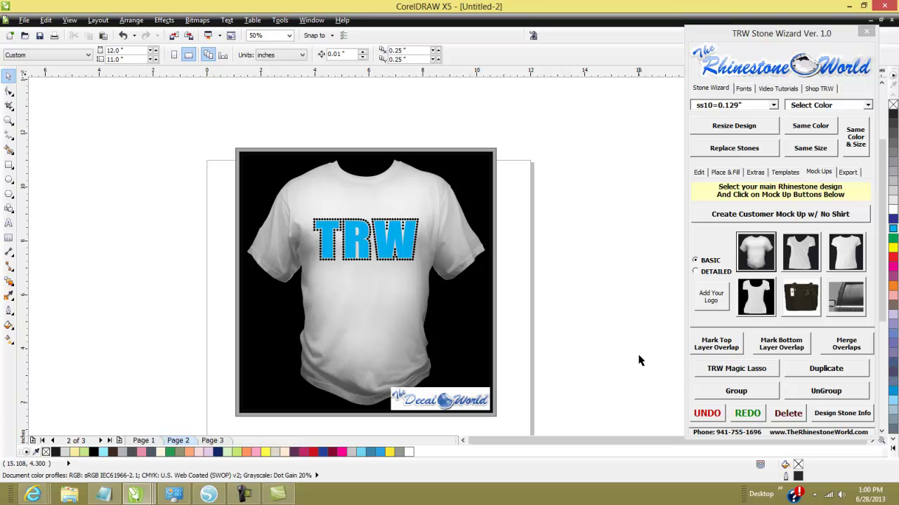
pyautogui.click(705, 415)
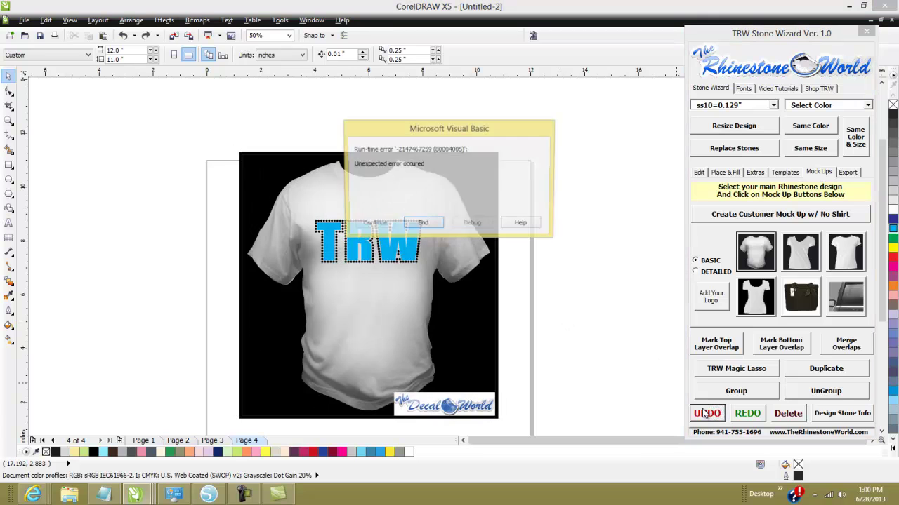
pyautogui.click(420, 224)
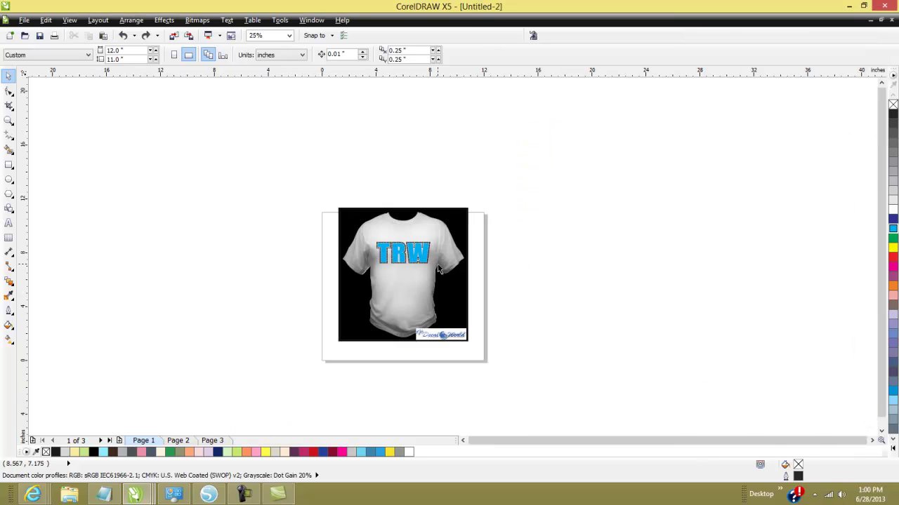
# Reopen the TRW Stone Wizard and inspect the T-shirt mock-up on Page 1
pyautogui.scroll(3, 438, 270)
pyautogui.scroll(-2, 438, 264)
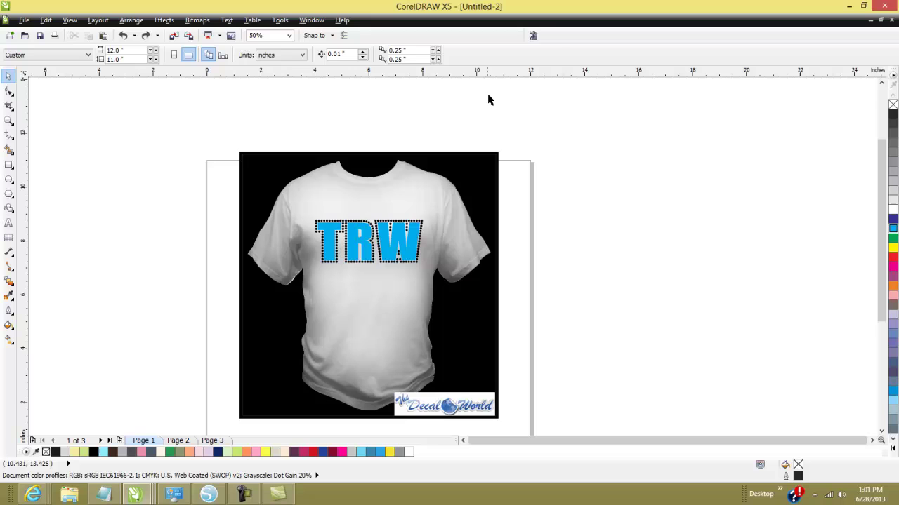
pyautogui.click(534, 36)
pyautogui.scroll(-1, 486, 257)
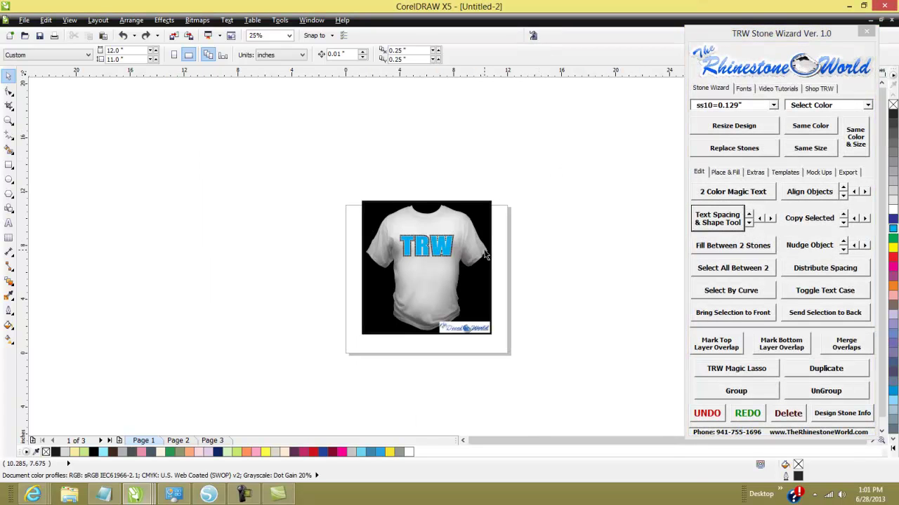
pyautogui.scroll(1, 468, 246)
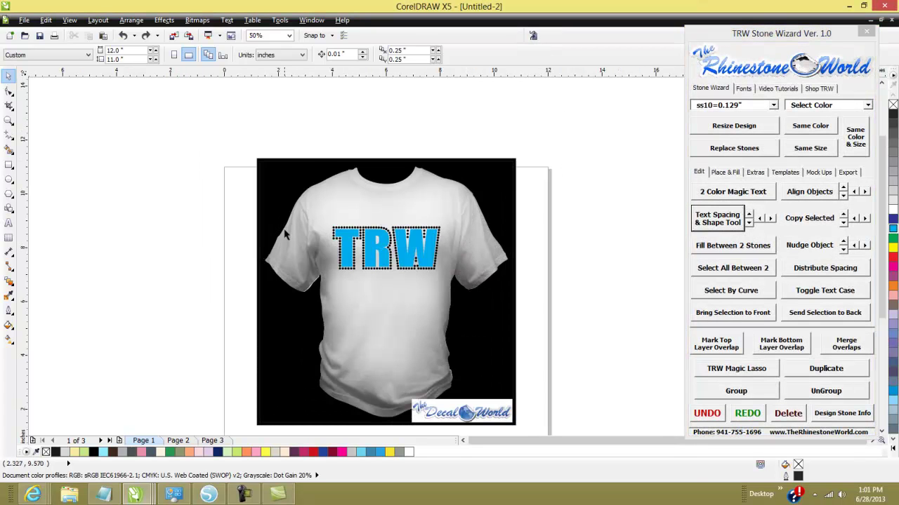
pyautogui.scroll(-1, 555, 309)
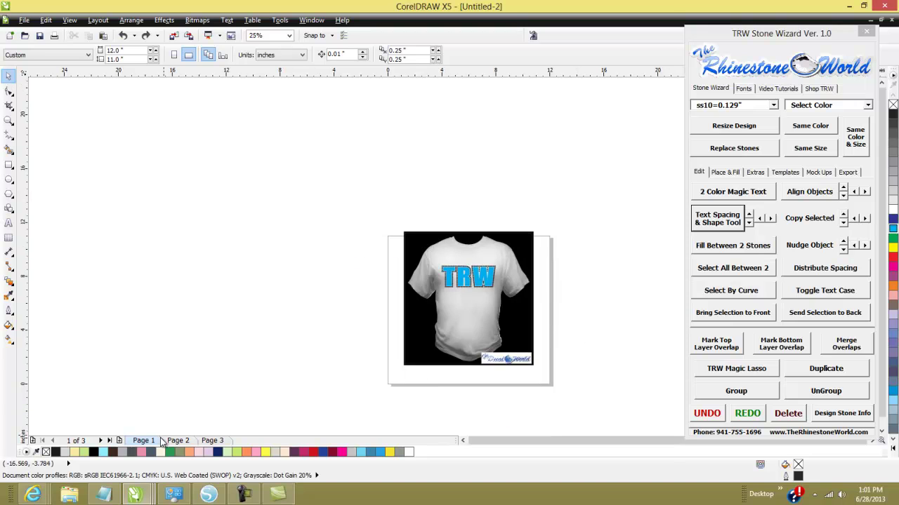
# Delete the scoop-neck shirt mock-up from Page 2, and remove the emptied page from the document
pyautogui.click(179, 440)
pyautogui.click(212, 441)
pyautogui.click(144, 441)
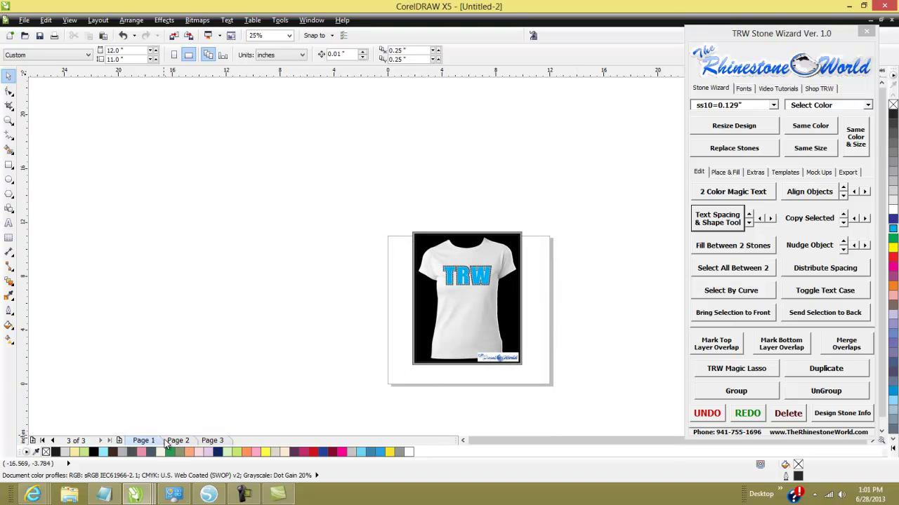
pyautogui.click(186, 442)
pyautogui.scroll(-1, 416, 395)
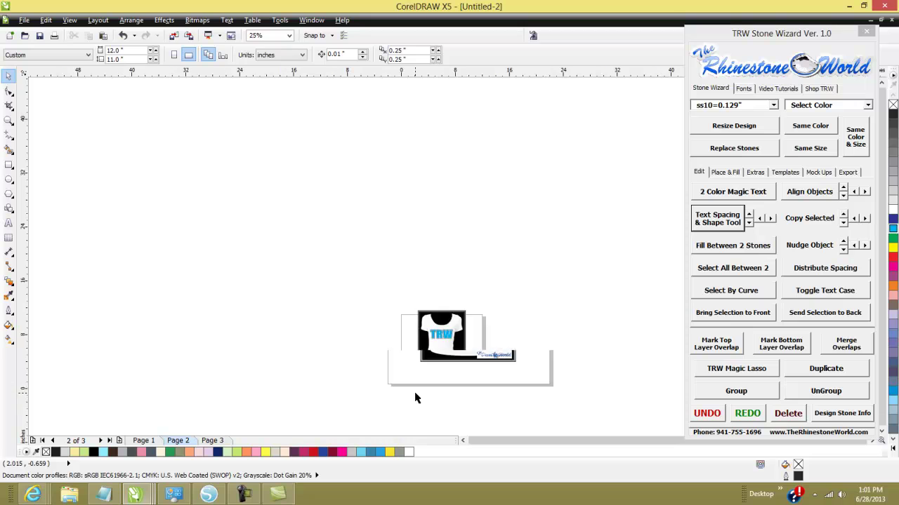
pyautogui.scroll(1, 492, 392)
pyautogui.moveTo(484, 191); pyautogui.dragTo(295, 391)
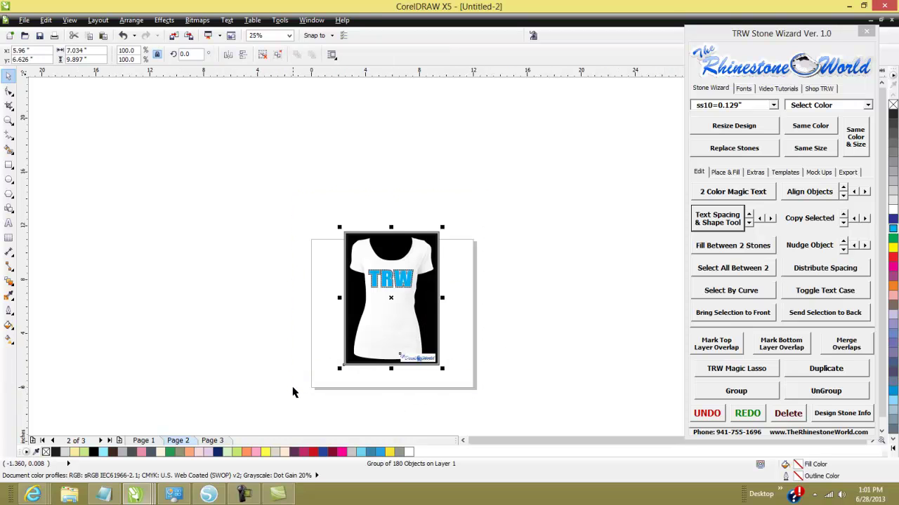
pyautogui.press('Delete')
pyautogui.rightClick(183, 440)
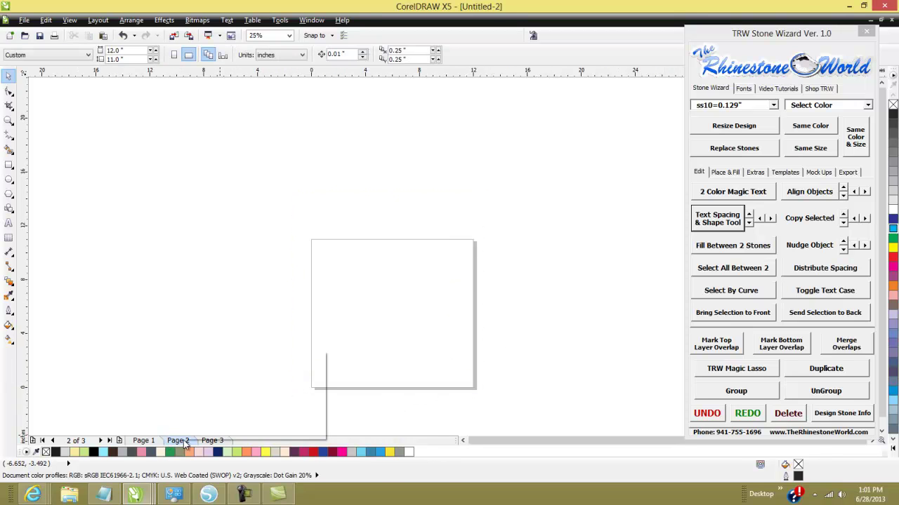
pyautogui.click(219, 407)
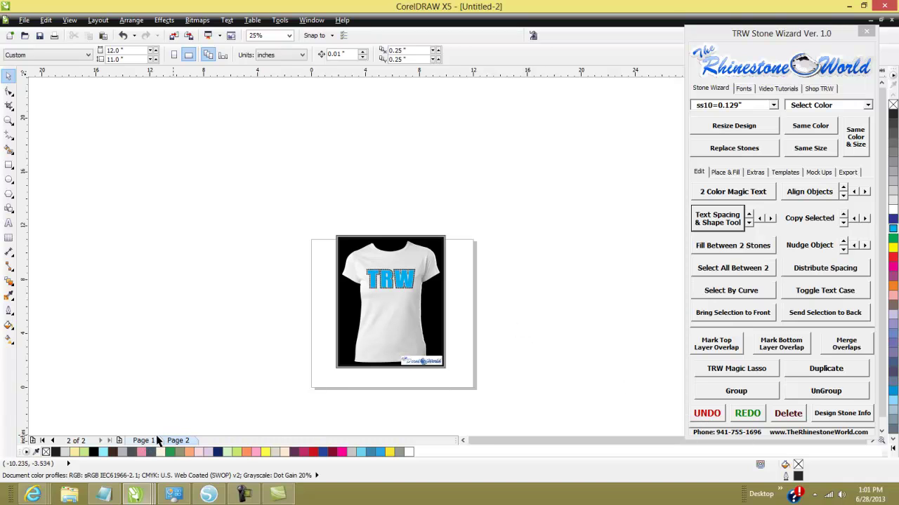
# Fill the shirt in the remaining women's crew-neck mock-up on Page 2 with yellow
pyautogui.scroll(1, 395, 274)
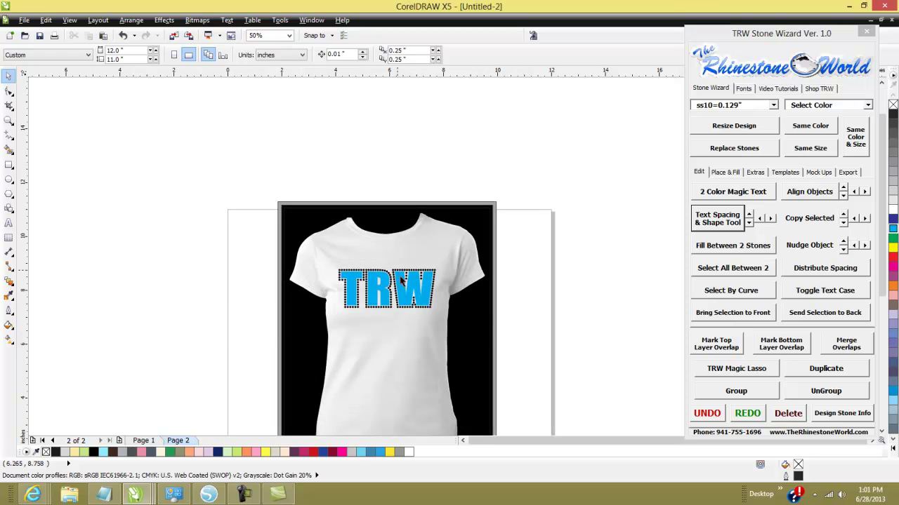
pyautogui.click(401, 281)
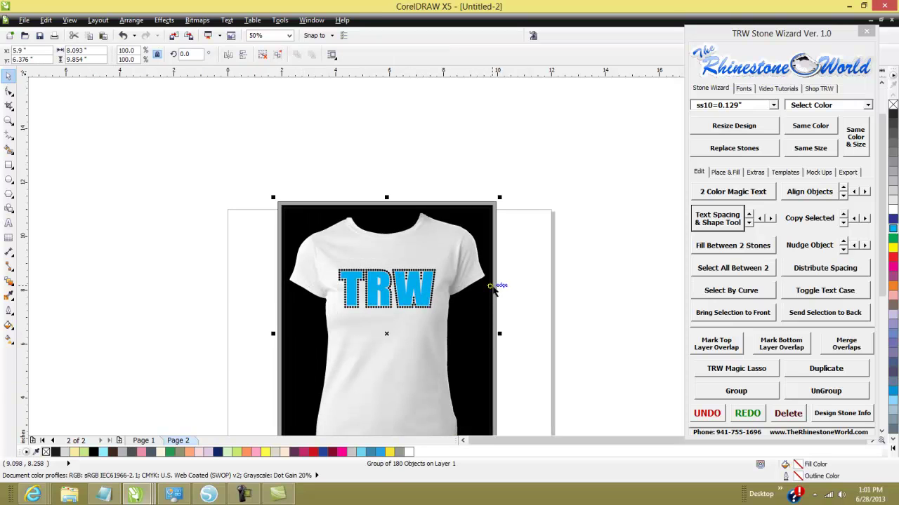
pyautogui.click(466, 266)
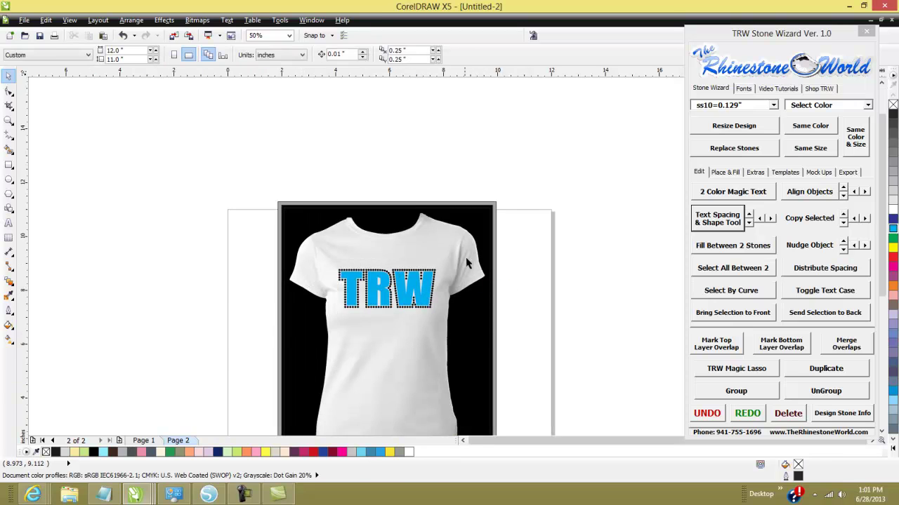
pyautogui.click(892, 247)
pyautogui.click(597, 274)
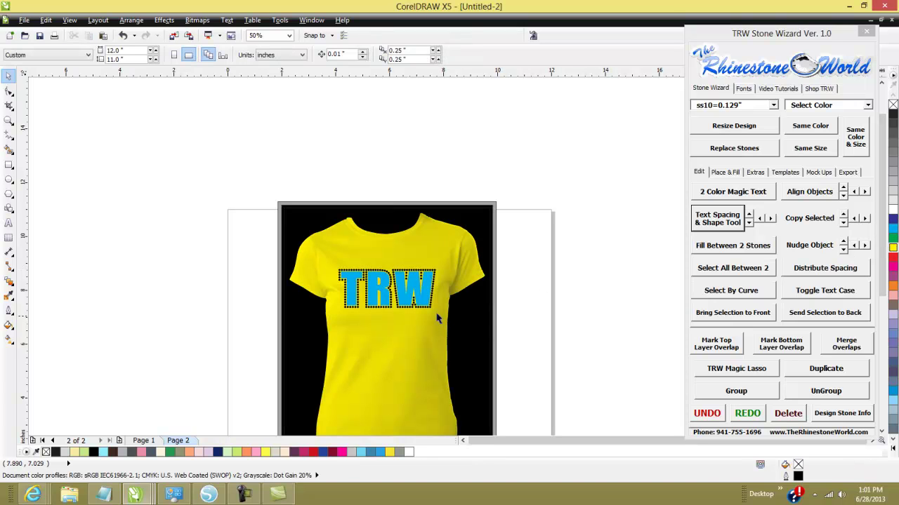
# Select only the TRW lettering inside the grouped mock-up, undo a trial move, and recolour it, trying green and settling on magenta
pyautogui.keyDown('ctrl'); pyautogui.click(420, 299); pyautogui.keyUp('ctrl')
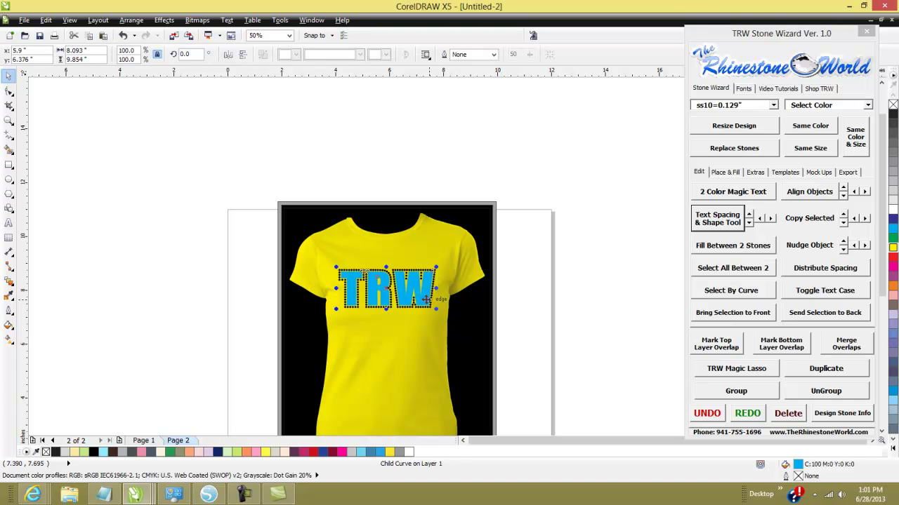
pyautogui.moveTo(426, 299); pyautogui.dragTo(448, 287)
pyautogui.hotkey('ctrl', 'z')
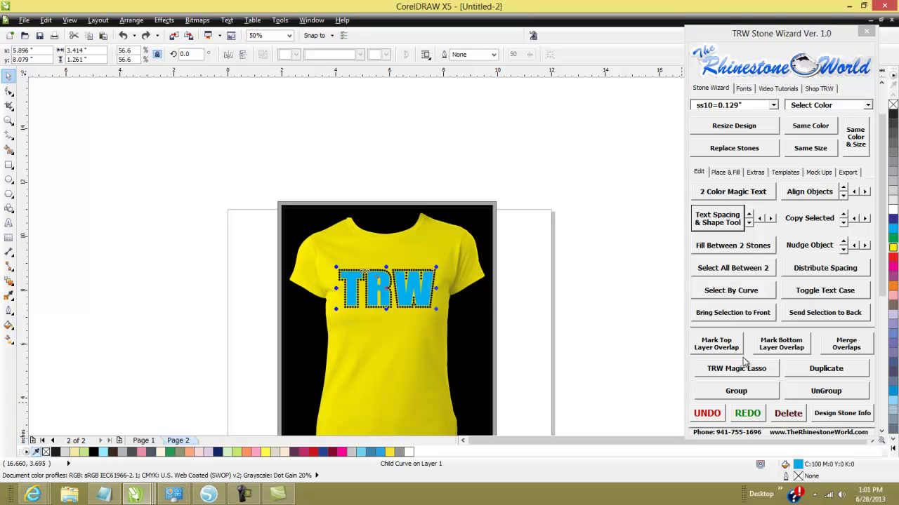
pyautogui.click(893, 239)
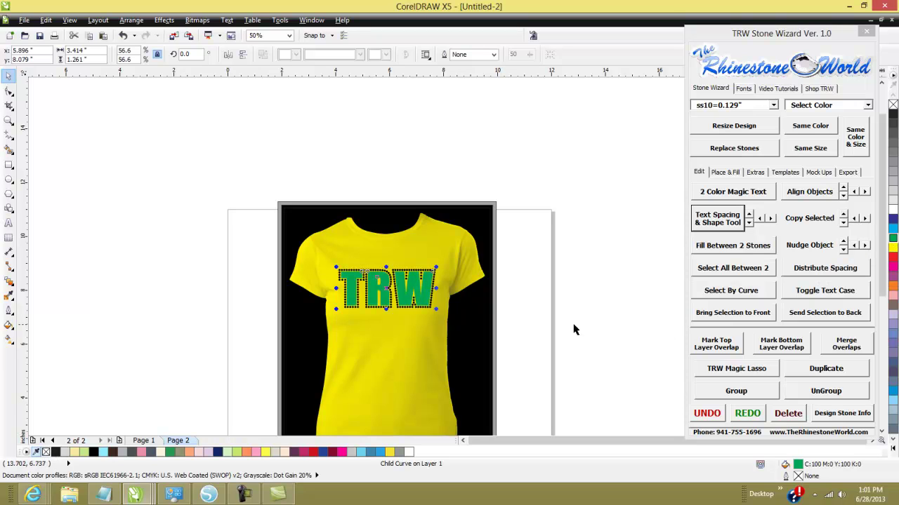
pyautogui.click(893, 268)
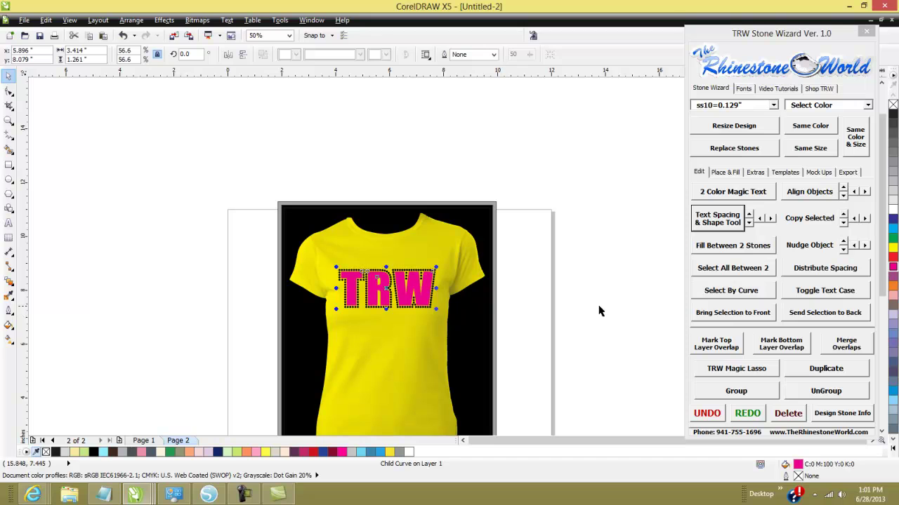
# Ungroup the yellow women's shirt mock-up on Page 2 so its individual rhinestones can be edited
pyautogui.click(583, 312)
pyautogui.scroll(1, 405, 291)
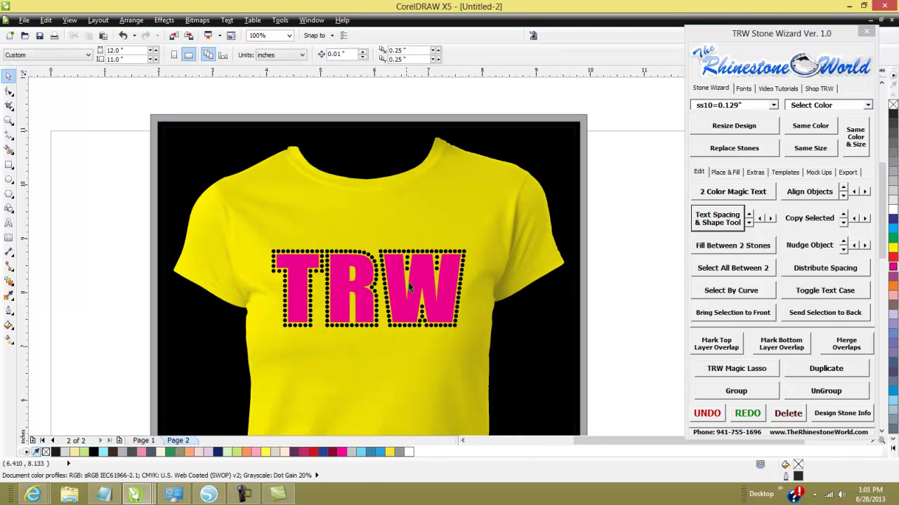
pyautogui.click(408, 264)
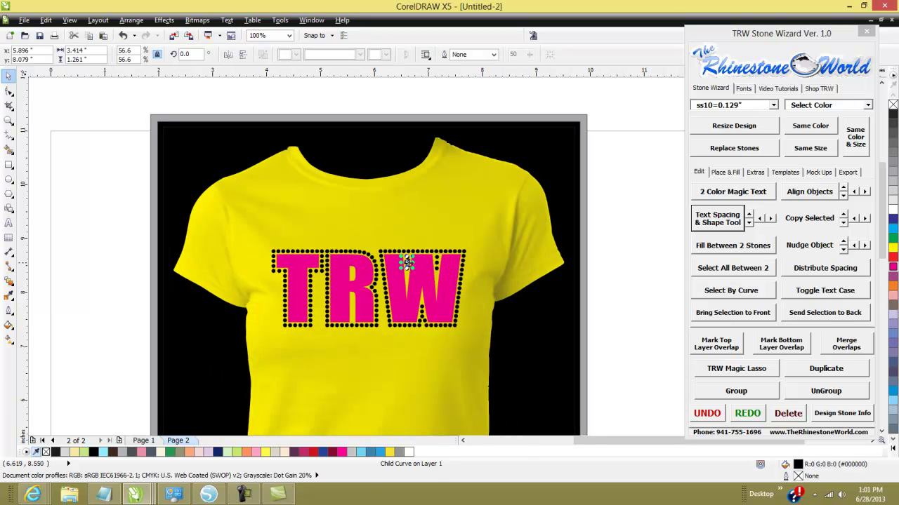
pyautogui.click(610, 313)
pyautogui.click(543, 282)
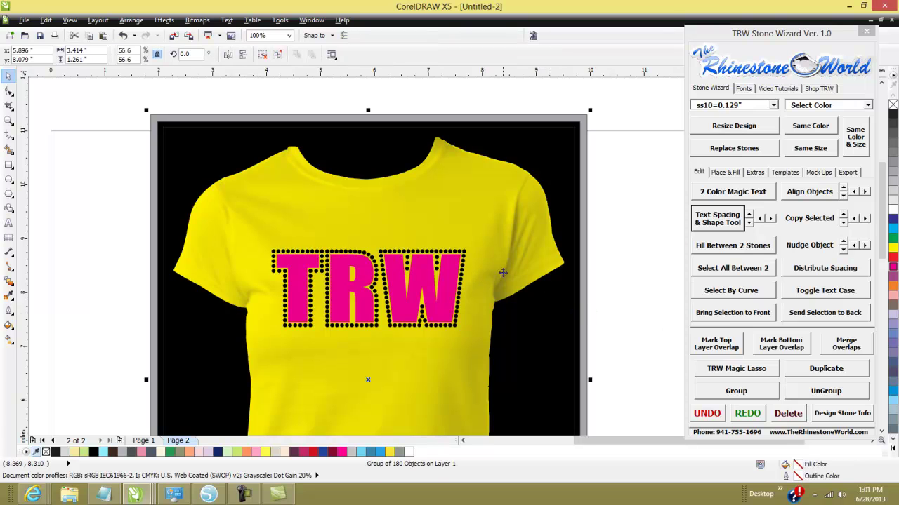
pyautogui.click(806, 391)
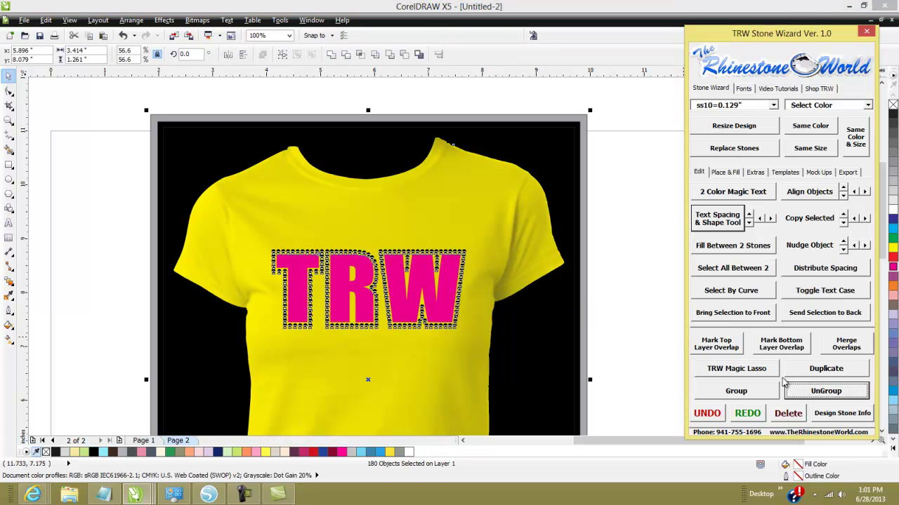
# Select all rhinestones sharing the TRW outline's color and change them to Cobalt
pyautogui.click(461, 269)
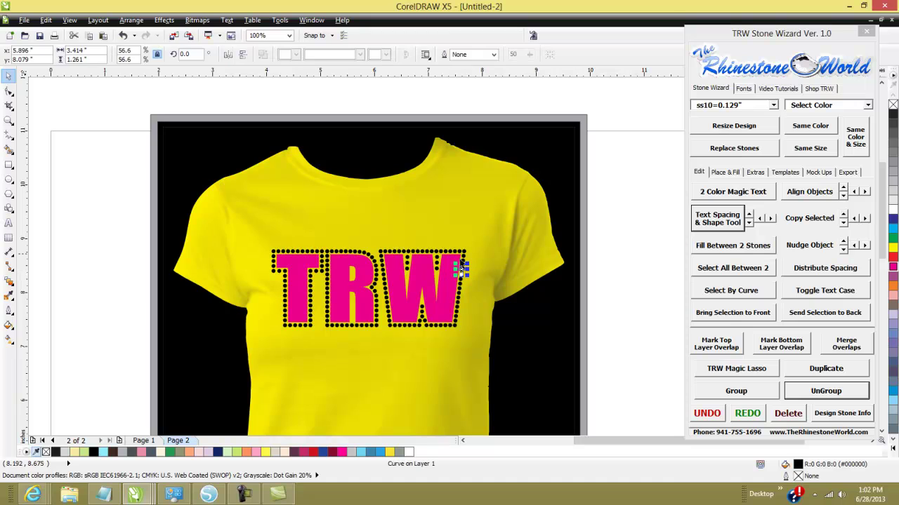
pyautogui.click(807, 125)
pyautogui.click(867, 106)
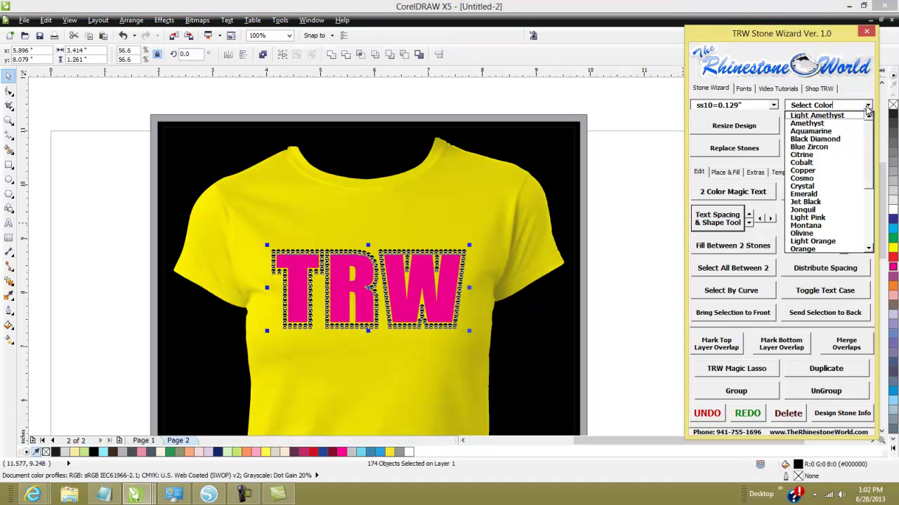
pyautogui.click(823, 163)
pyautogui.click(643, 257)
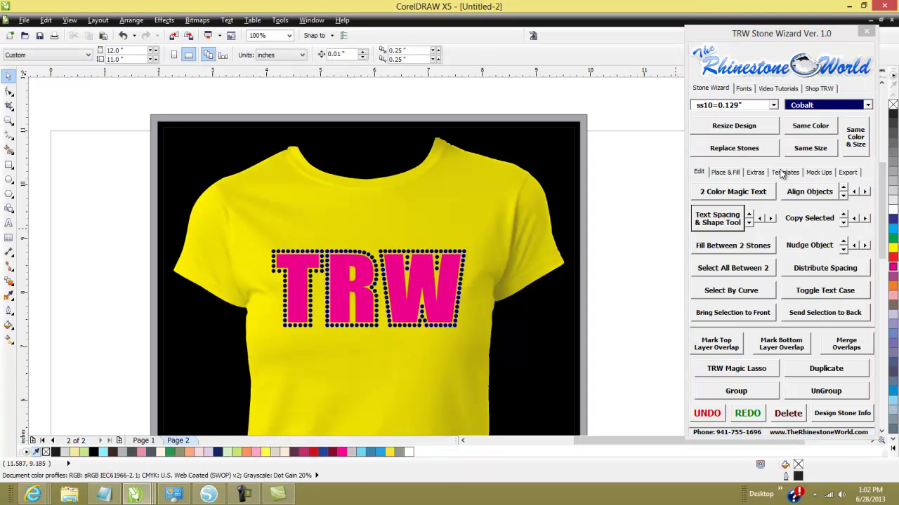
# Select every same-colored rhinestone around the TRW lettering and change the stone color to Orange
pyautogui.click(463, 254)
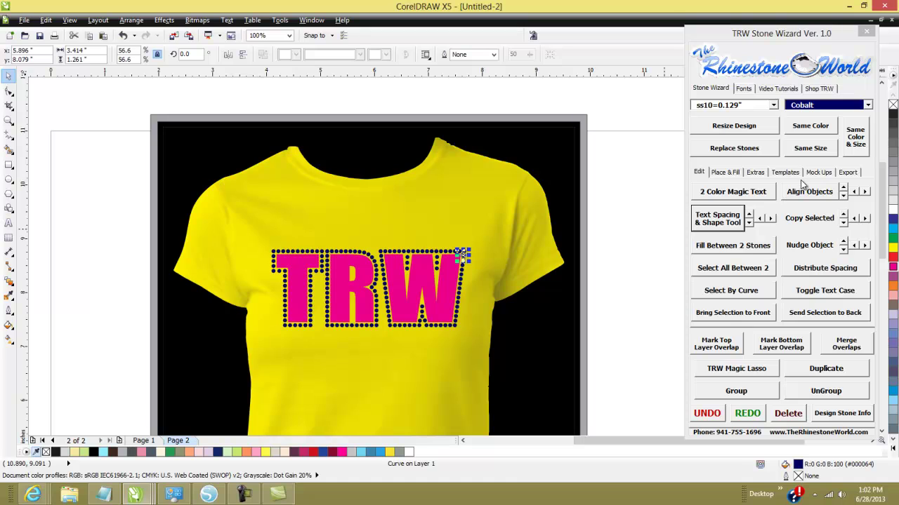
pyautogui.click(809, 127)
pyautogui.click(867, 105)
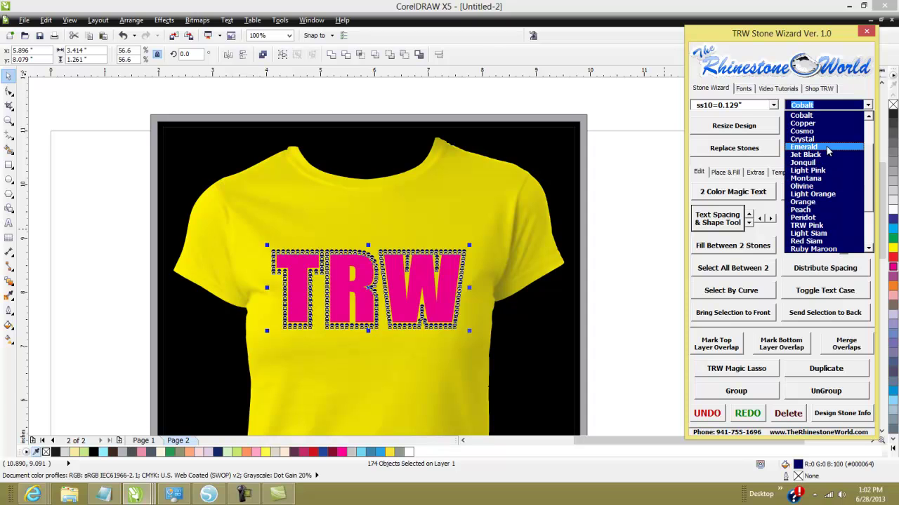
pyautogui.click(828, 202)
pyautogui.click(625, 298)
# Group all objects of the yellow shirt mock-up and shift the group slightly to the right on the page
pyautogui.scroll(-1, 491, 288)
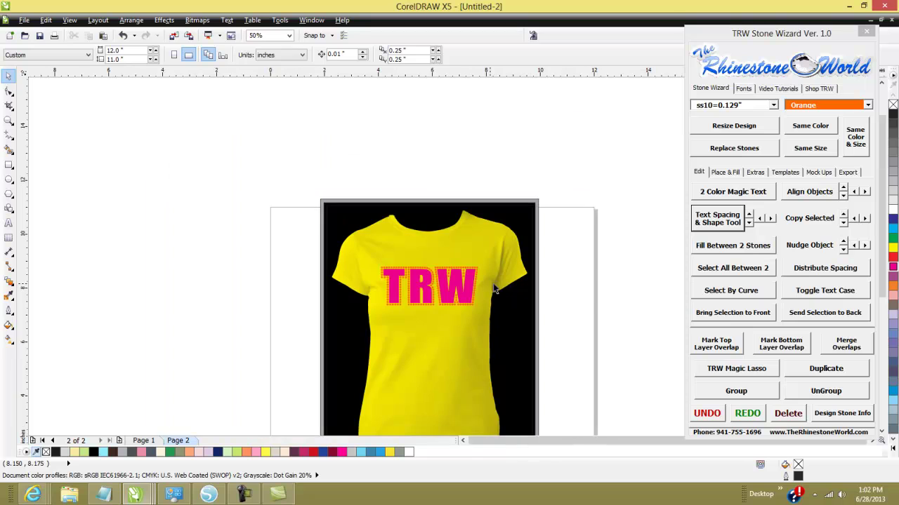
pyautogui.scroll(-1, 485, 295)
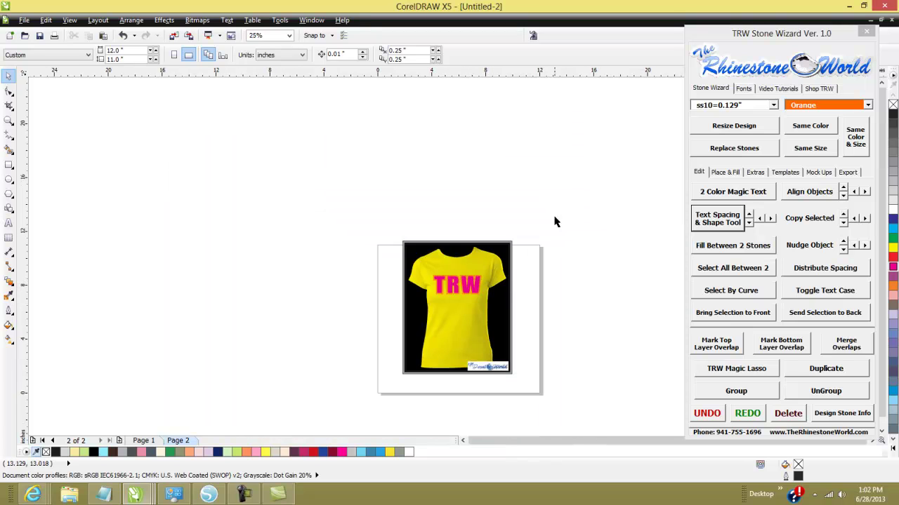
pyautogui.moveTo(555, 219); pyautogui.dragTo(351, 398)
pyautogui.click(728, 392)
pyautogui.click(597, 377)
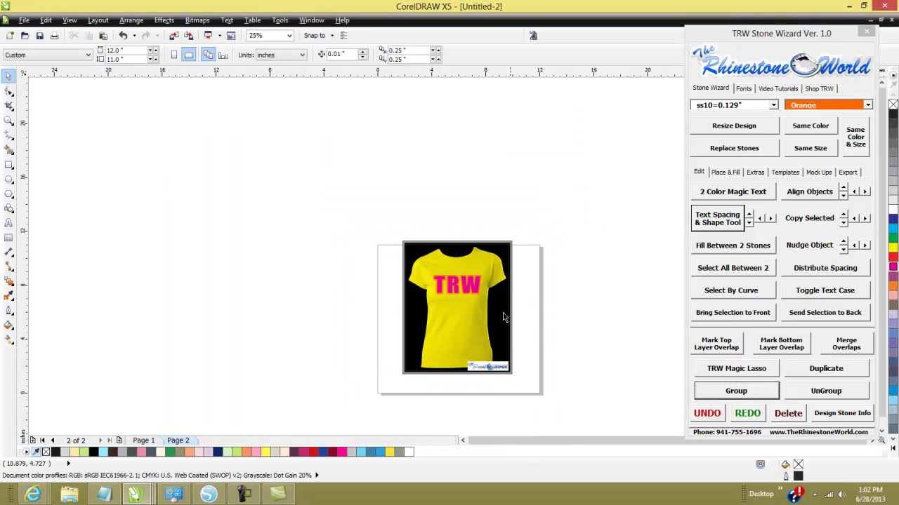
pyautogui.click(480, 328)
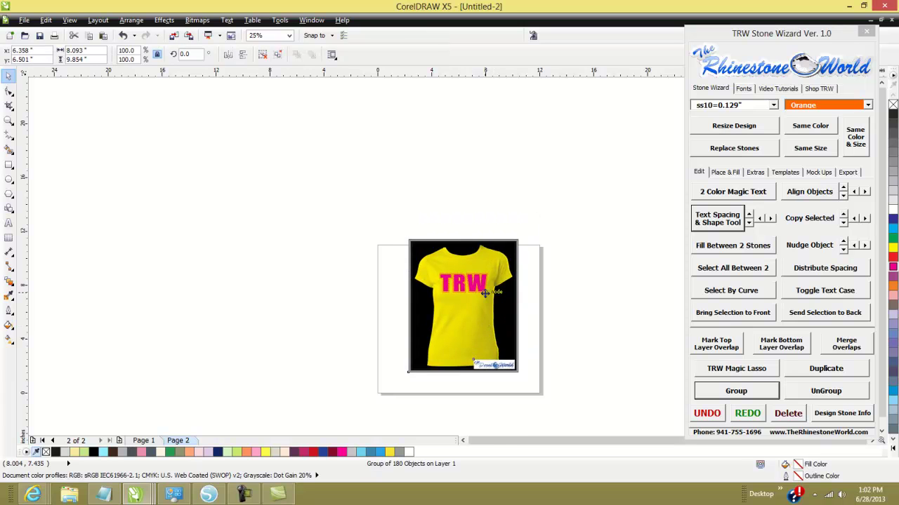
# Inspect the recolored mock-up on Page 2 up close and compare it with the shirt on Page 1
pyautogui.scroll(1, 442, 278)
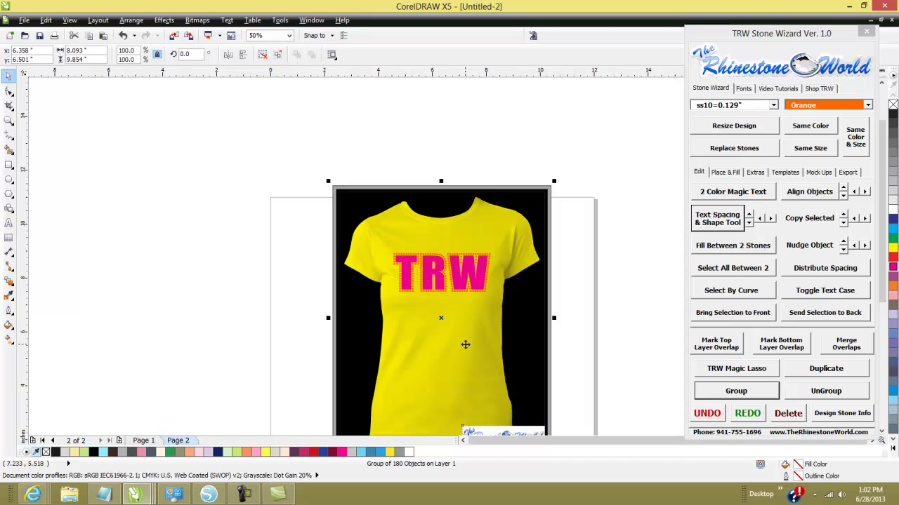
pyautogui.scroll(-1, 460, 344)
pyautogui.scroll(1, 442, 316)
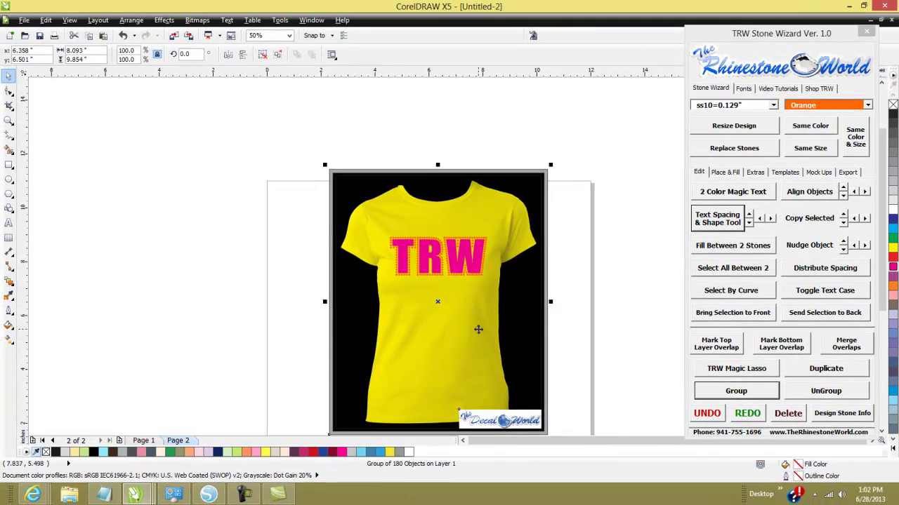
pyautogui.scroll(-1, 478, 329)
pyautogui.click(157, 444)
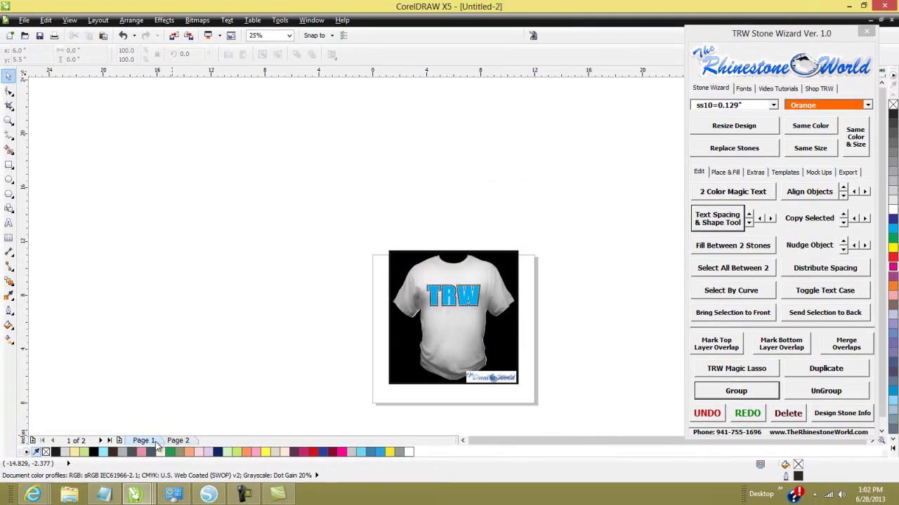
pyautogui.click(178, 441)
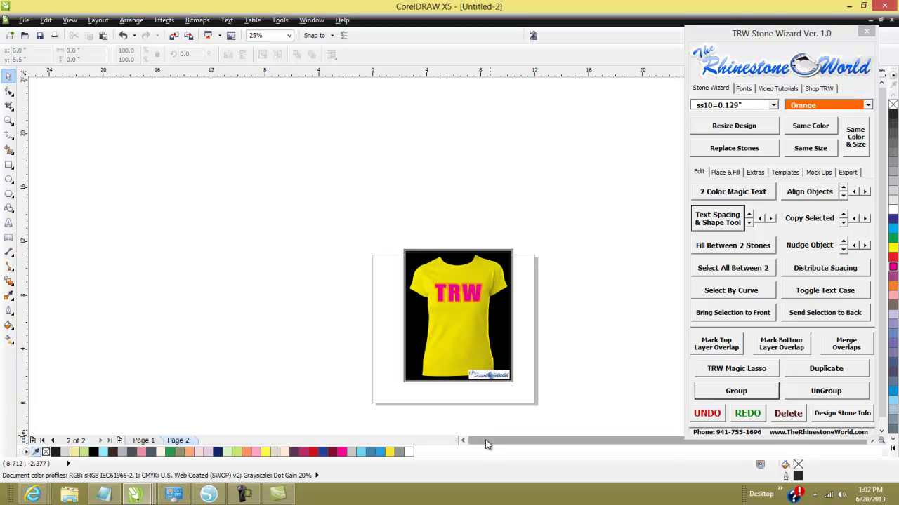